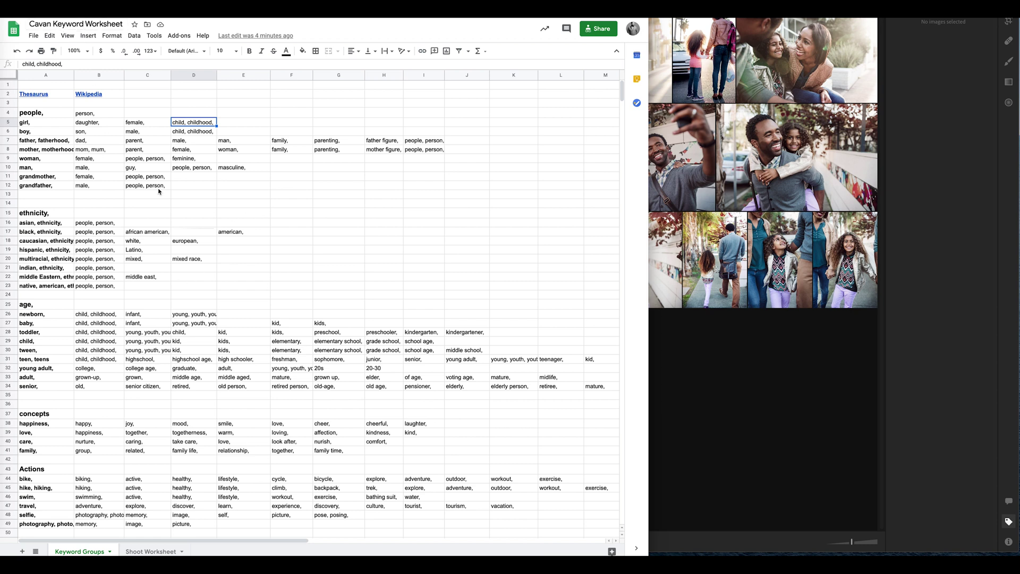
Review the age keyword rows, selecting the tween, teen and young adult rows 30–32.
{"action": "scroll", "coordinate": [159, 192], "scroll_direction": "down", "scroll_amount": 7}
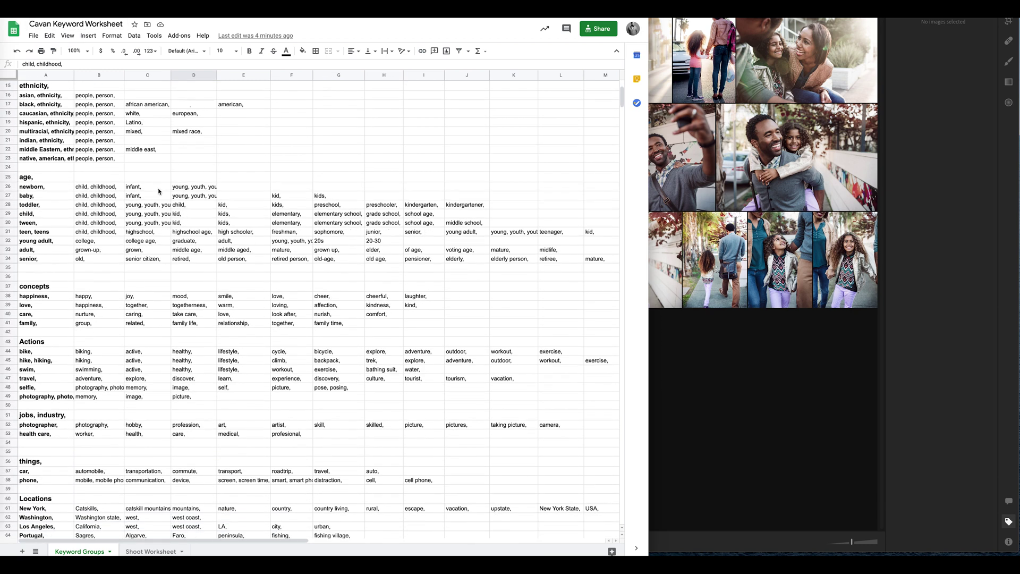
{"action": "scroll", "coordinate": [159, 191], "scroll_direction": "down", "scroll_amount": 8}
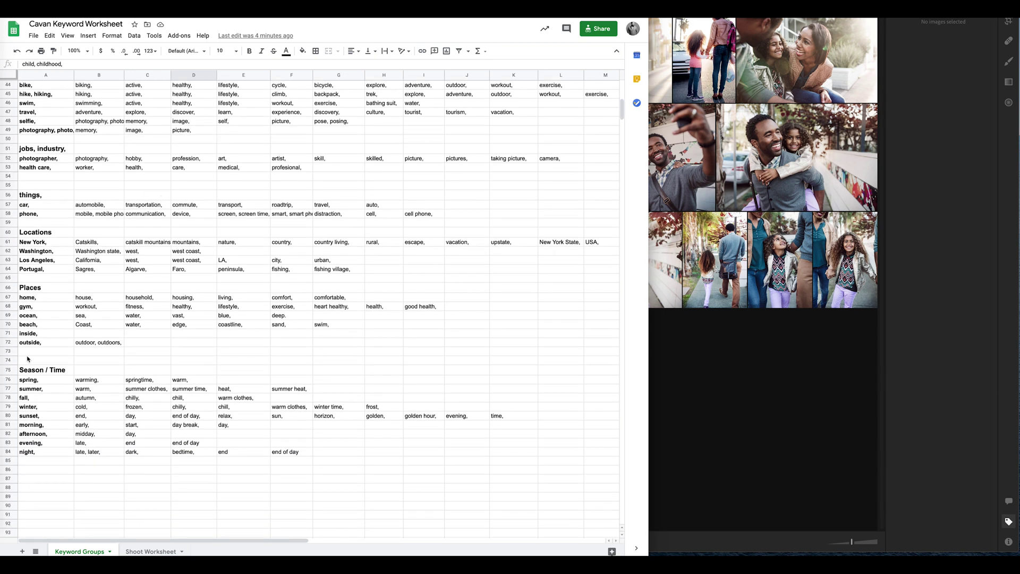
{"action": "scroll", "coordinate": [116, 298], "scroll_direction": "up", "scroll_amount": 14}
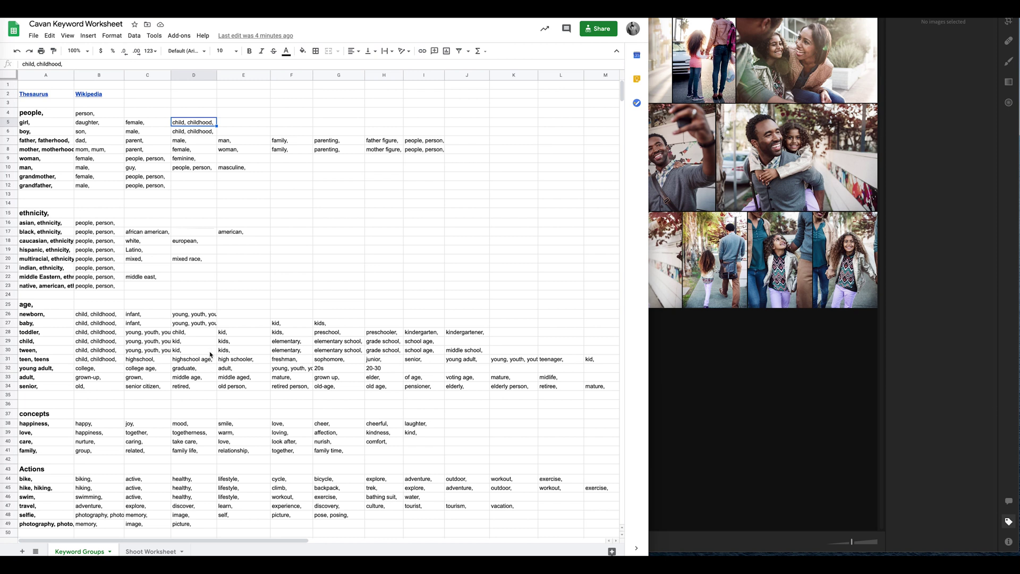
{"action": "left_click", "coordinate": [37, 350]}
{"action": "left_click", "coordinate": [8, 349]}
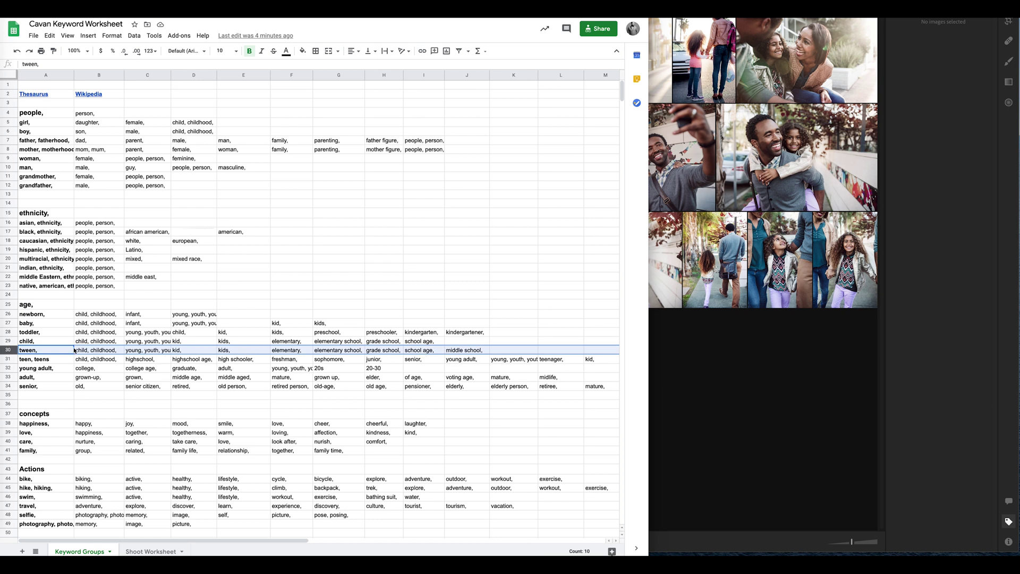
{"action": "left_click", "coordinate": [8, 360]}
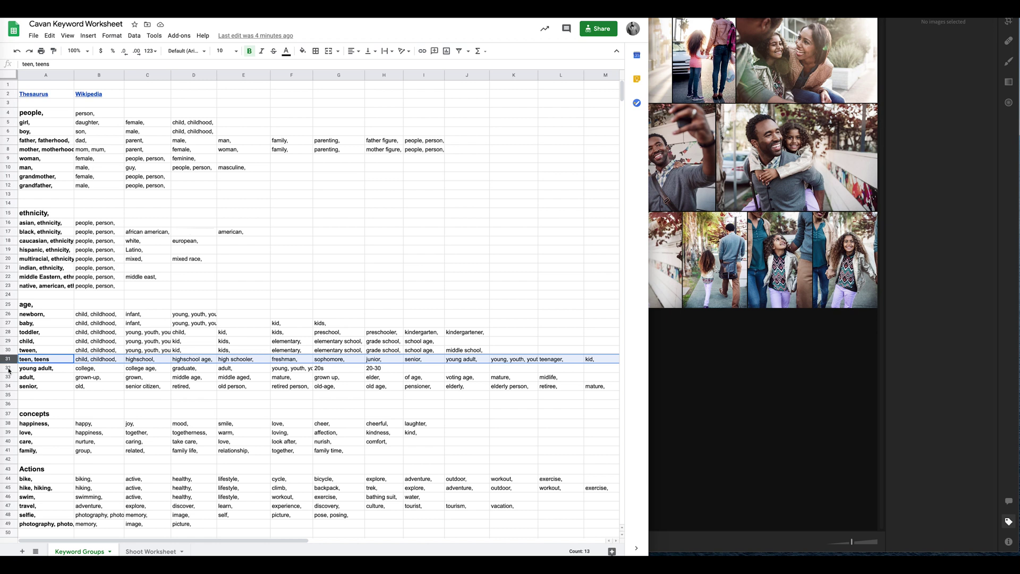
{"action": "left_click", "coordinate": [8, 368]}
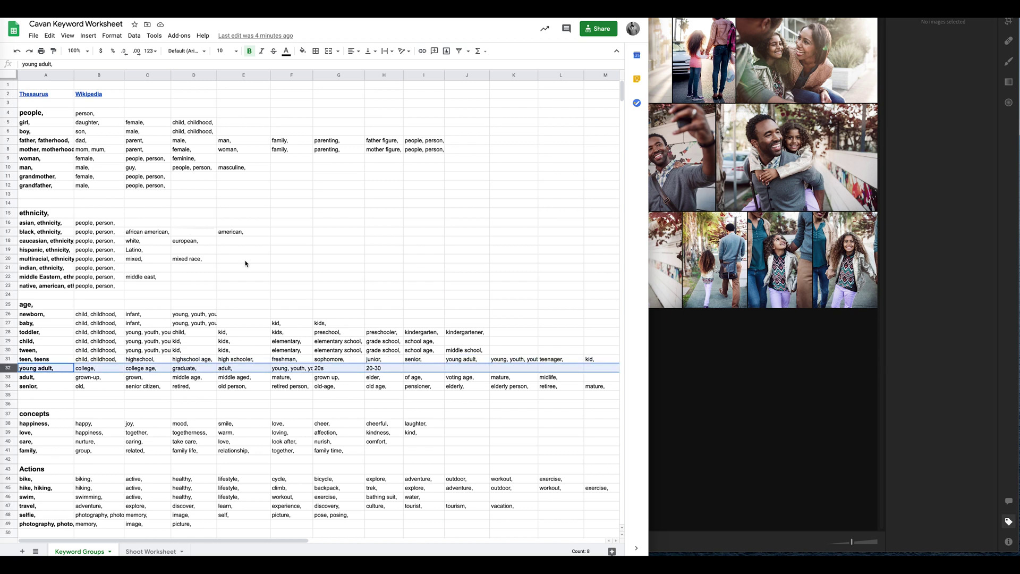
Check the asian and native american ethnicity keyword cells A16 and A23.
{"action": "scroll", "coordinate": [245, 263], "scroll_direction": "down", "scroll_amount": 5}
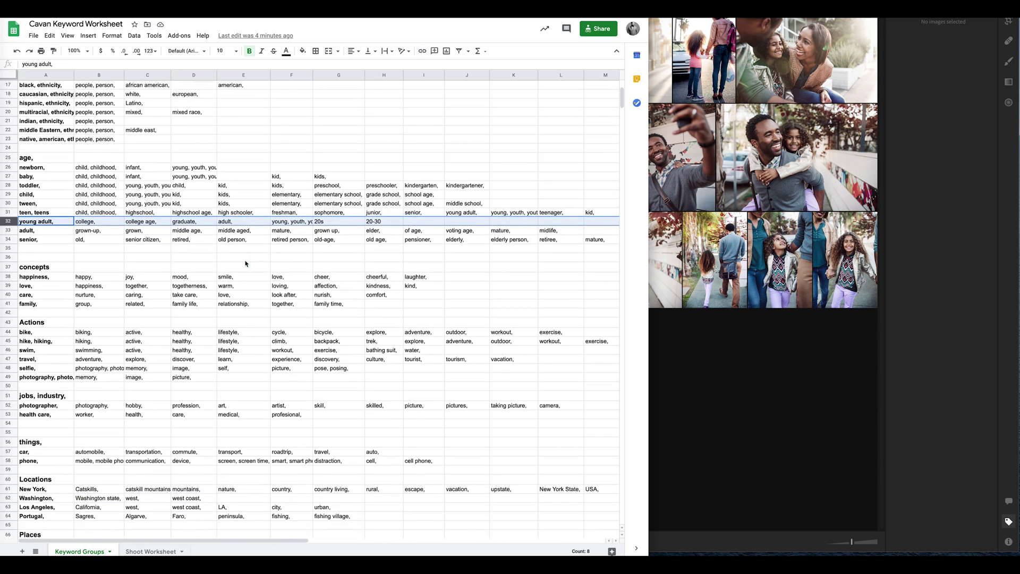
{"action": "scroll", "coordinate": [238, 225], "scroll_direction": "up", "scroll_amount": 5}
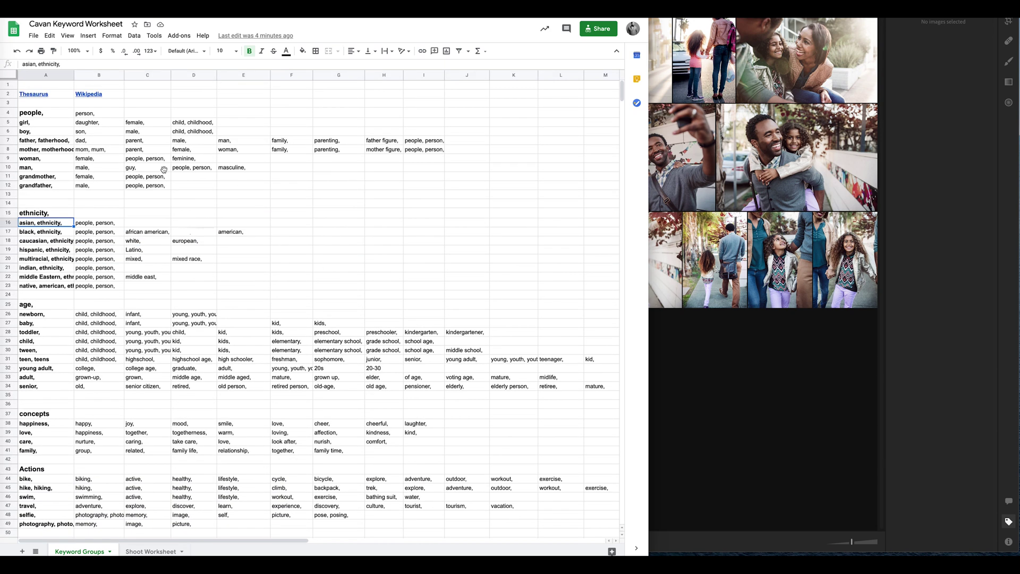
{"action": "left_click", "coordinate": [40, 225]}
{"action": "left_click", "coordinate": [42, 286]}
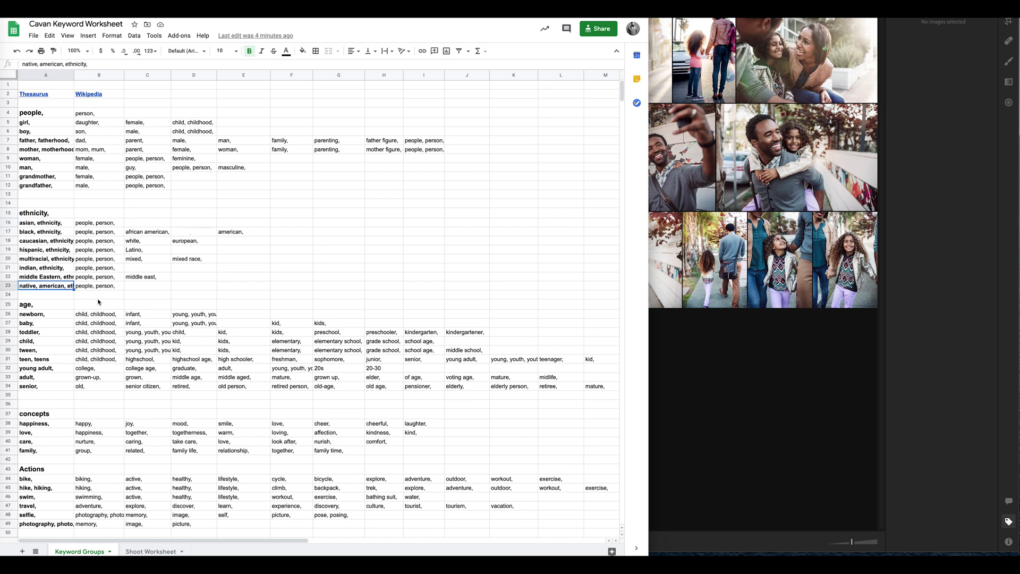
{"action": "scroll", "coordinate": [99, 300], "scroll_direction": "down", "scroll_amount": 5}
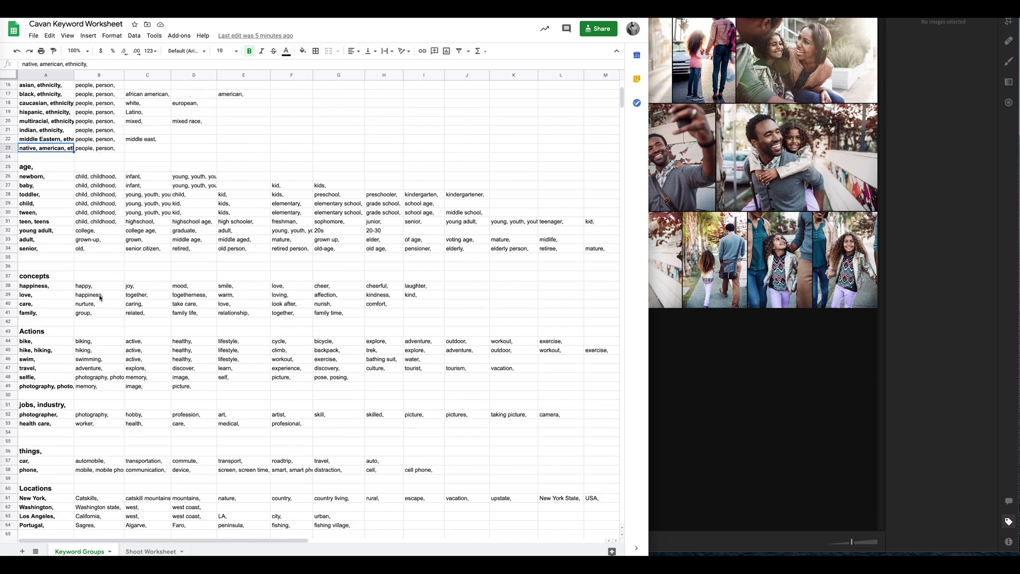
{"action": "scroll", "coordinate": [99, 297], "scroll_direction": "up", "scroll_amount": 5}
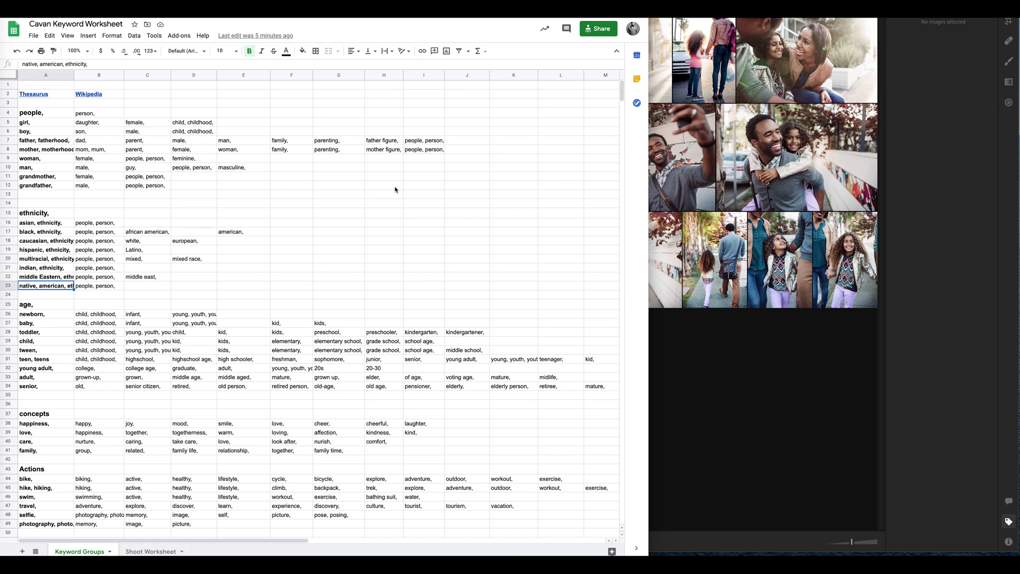
Put the family shoot grid beside the worksheet and scroll through the age keywords to compare.
{"action": "left_click", "coordinate": [788, 356]}
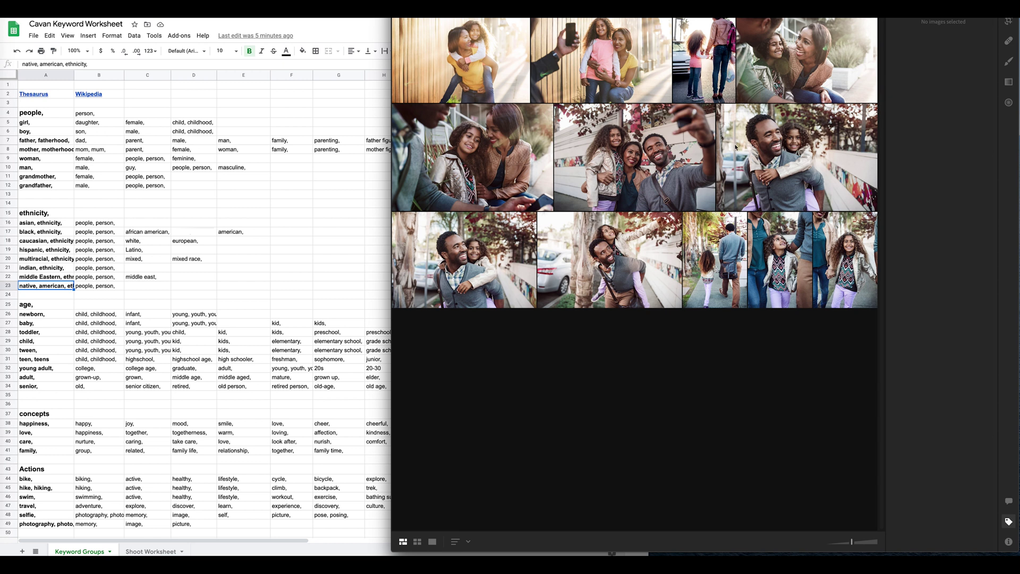
{"action": "scroll", "coordinate": [288, 210], "scroll_direction": "down", "scroll_amount": 10}
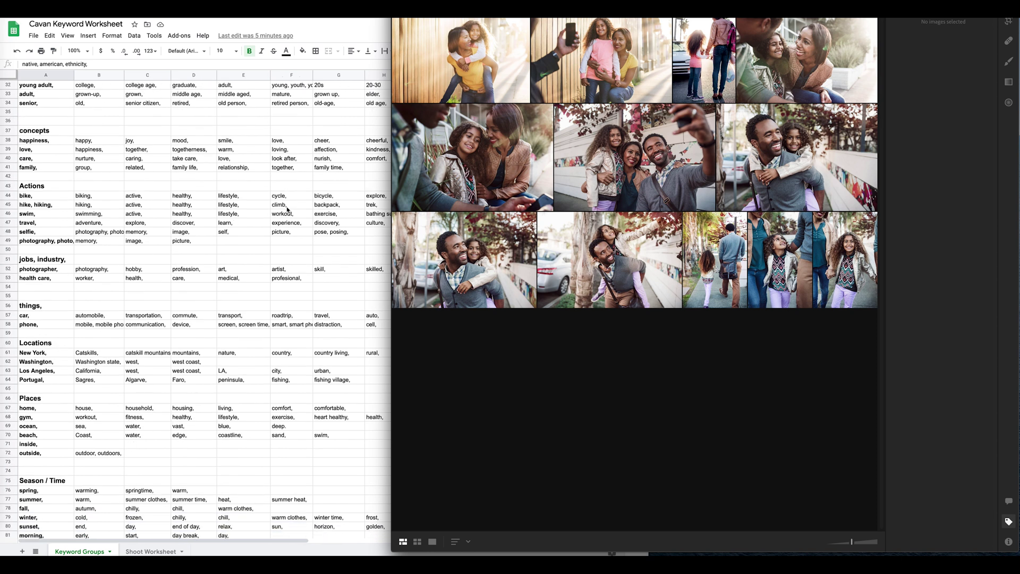
{"action": "scroll", "coordinate": [288, 210], "scroll_direction": "down", "scroll_amount": 1}
{"action": "scroll", "coordinate": [287, 210], "scroll_direction": "down", "scroll_amount": 4}
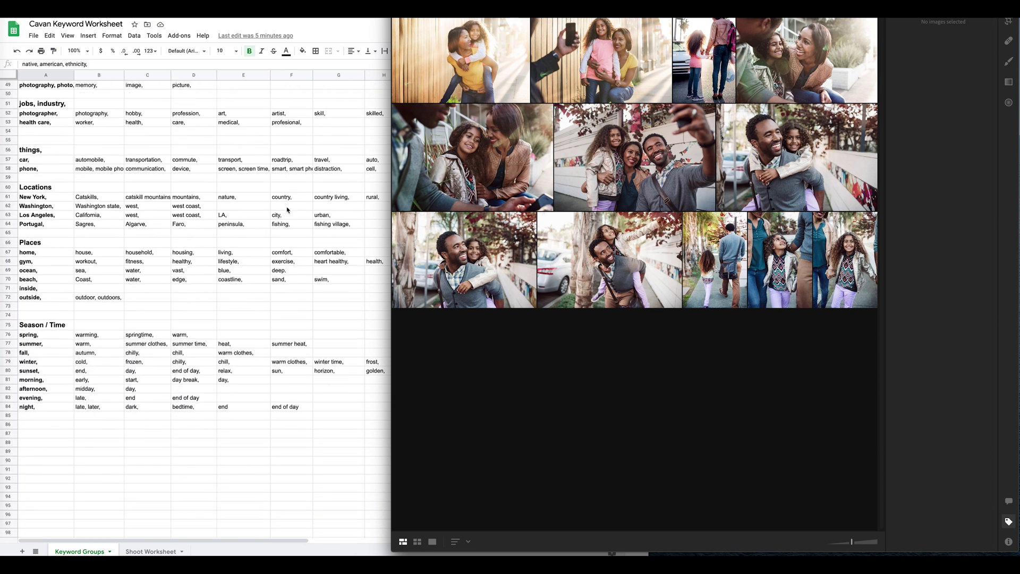
{"action": "scroll", "coordinate": [288, 210], "scroll_direction": "up", "scroll_amount": 1}
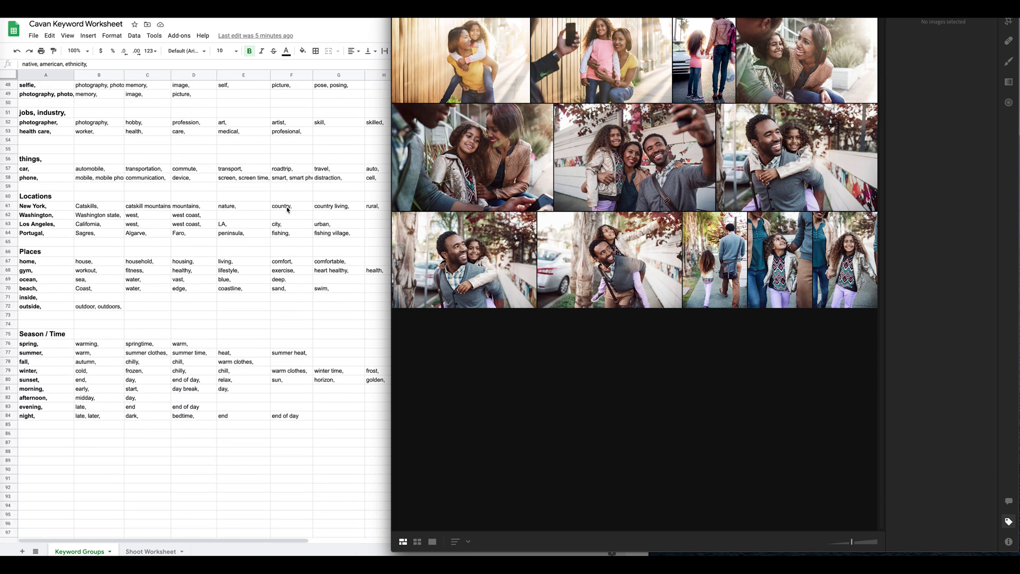
{"action": "scroll", "coordinate": [168, 297], "scroll_direction": "up", "scroll_amount": 5}
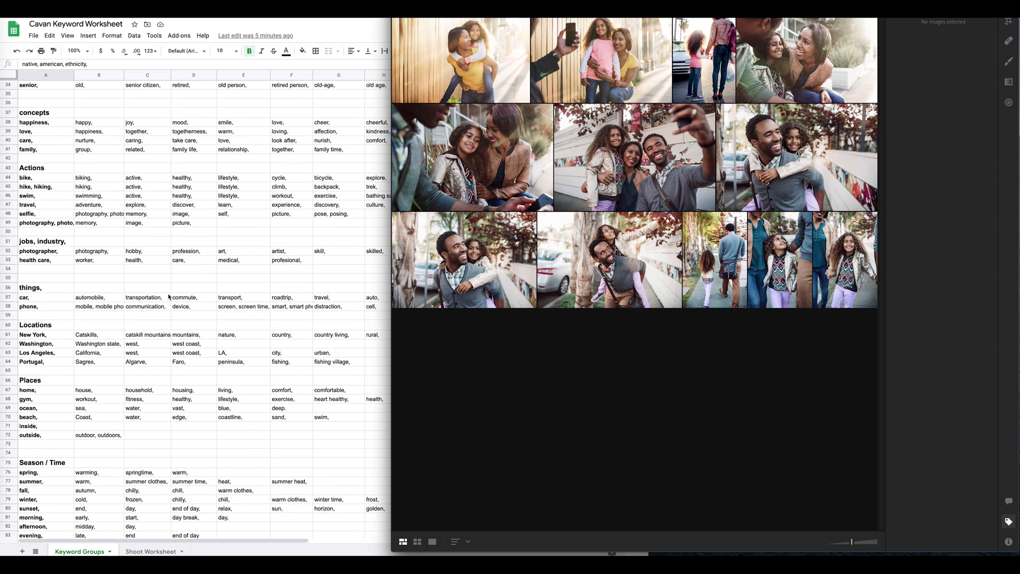
{"action": "scroll", "coordinate": [168, 297], "scroll_direction": "down", "scroll_amount": 3}
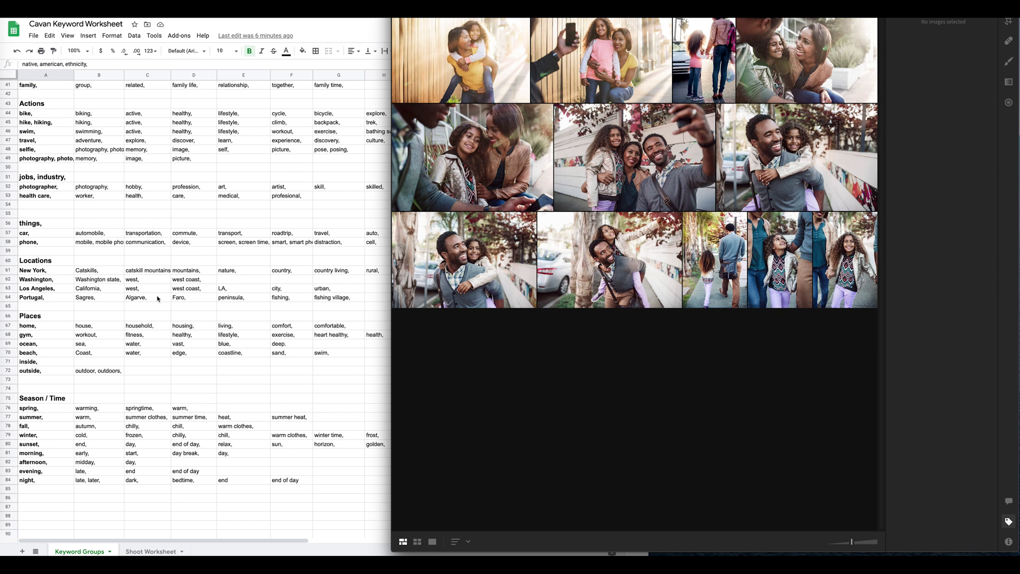
{"action": "scroll", "coordinate": [88, 468], "scroll_direction": "up", "scroll_amount": 13}
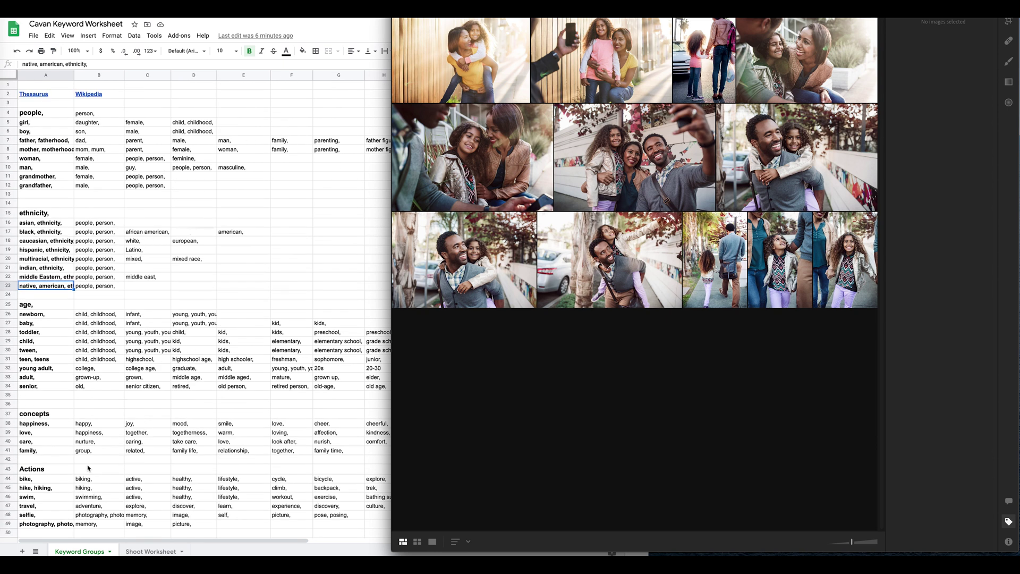
{"action": "scroll", "coordinate": [105, 375], "scroll_direction": "down", "scroll_amount": 6}
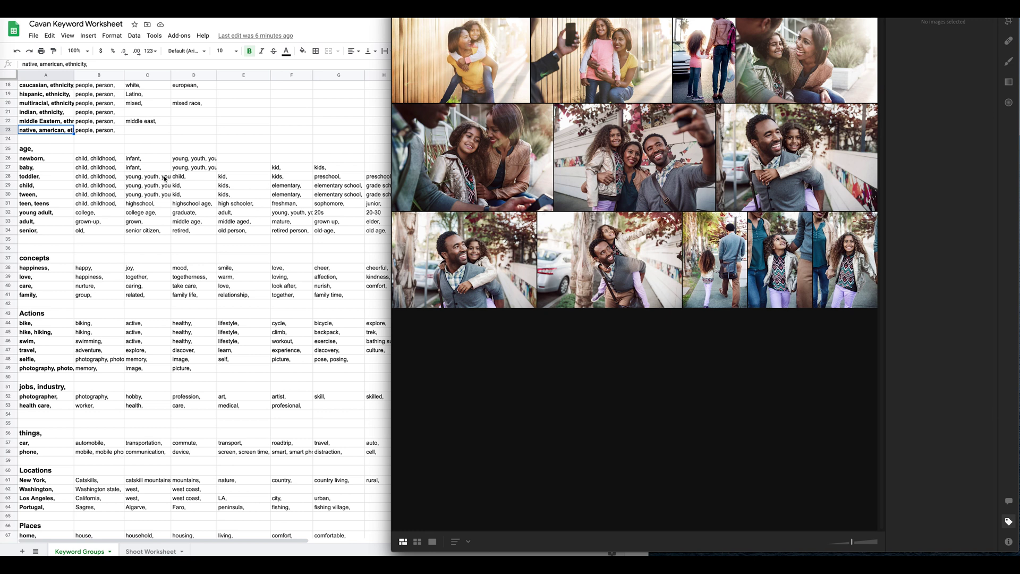
{"action": "scroll", "coordinate": [165, 180], "scroll_direction": "down", "scroll_amount": 1}
{"action": "scroll", "coordinate": [165, 179], "scroll_direction": "down", "scroll_amount": 1}
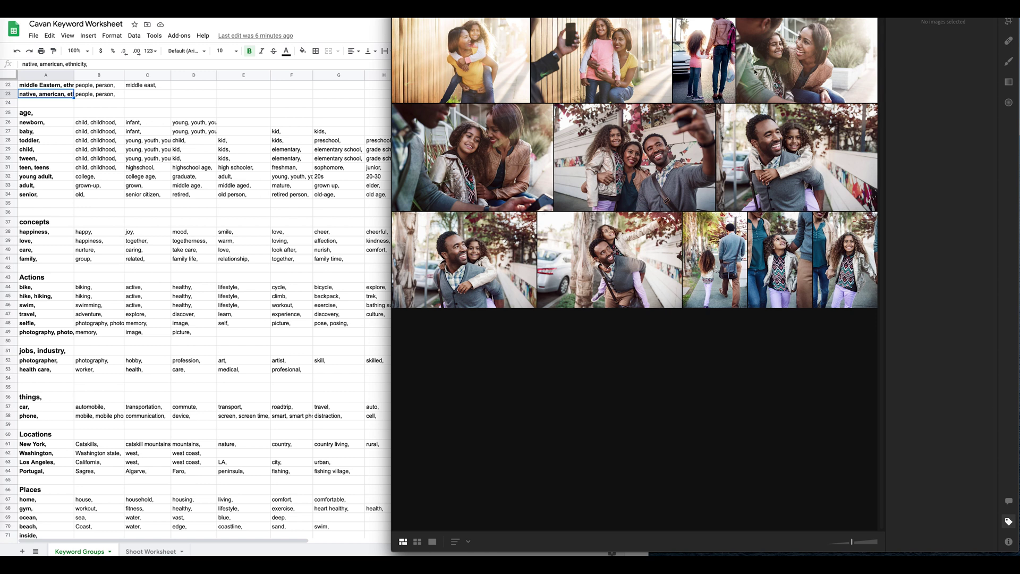
{"action": "scroll", "coordinate": [40, 121], "scroll_direction": "up", "scroll_amount": 5}
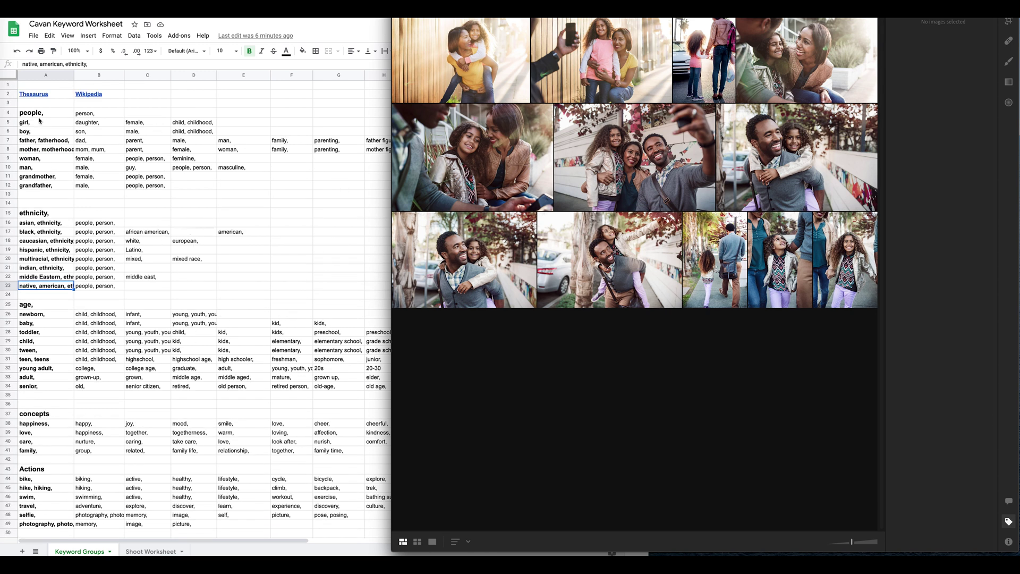
{"action": "left_click", "coordinate": [14, 123]}
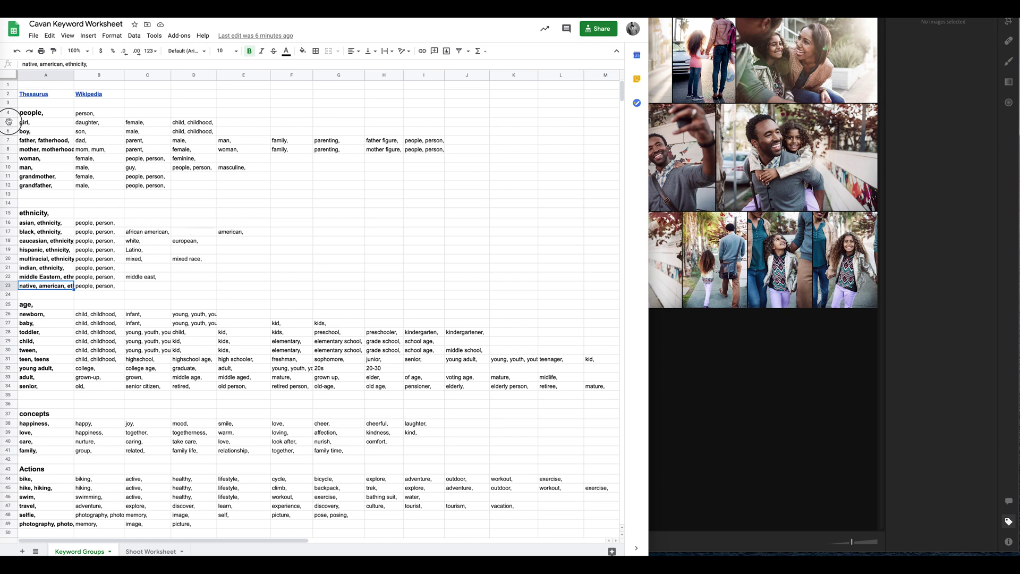
Select the girl, black ethnicity, child and tween keyword rows.
{"action": "left_click", "coordinate": [9, 121]}
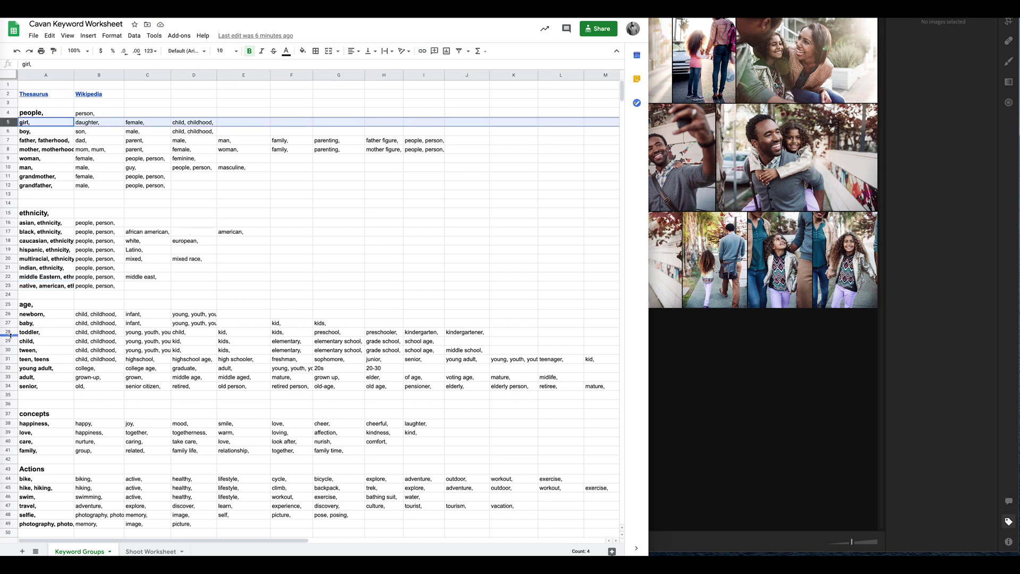
{"action": "left_click", "coordinate": [8, 232]}
{"action": "scroll", "coordinate": [9, 231], "scroll_direction": "down", "scroll_amount": 3}
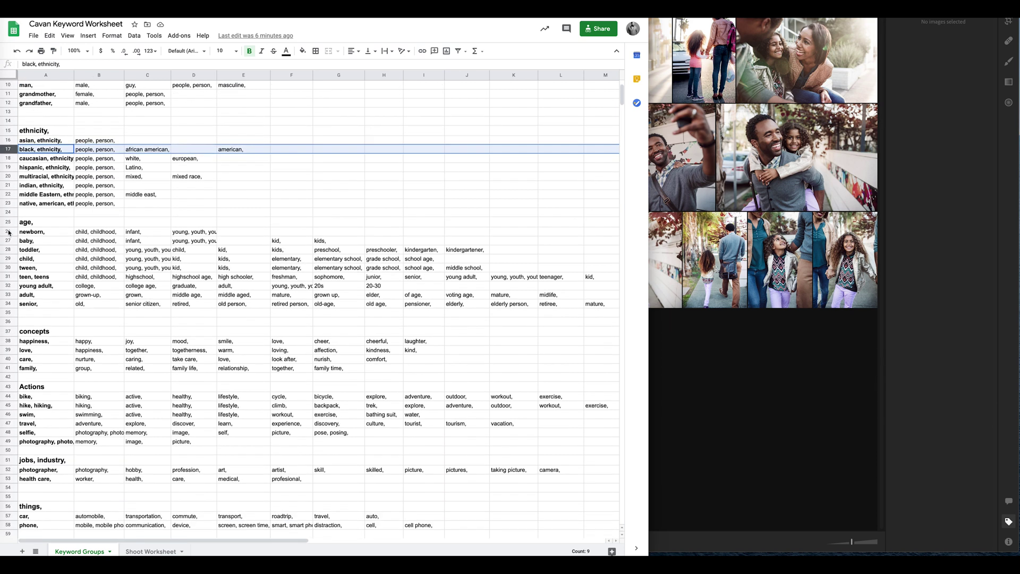
{"action": "left_click", "coordinate": [8, 259], "text": "ctrl"}
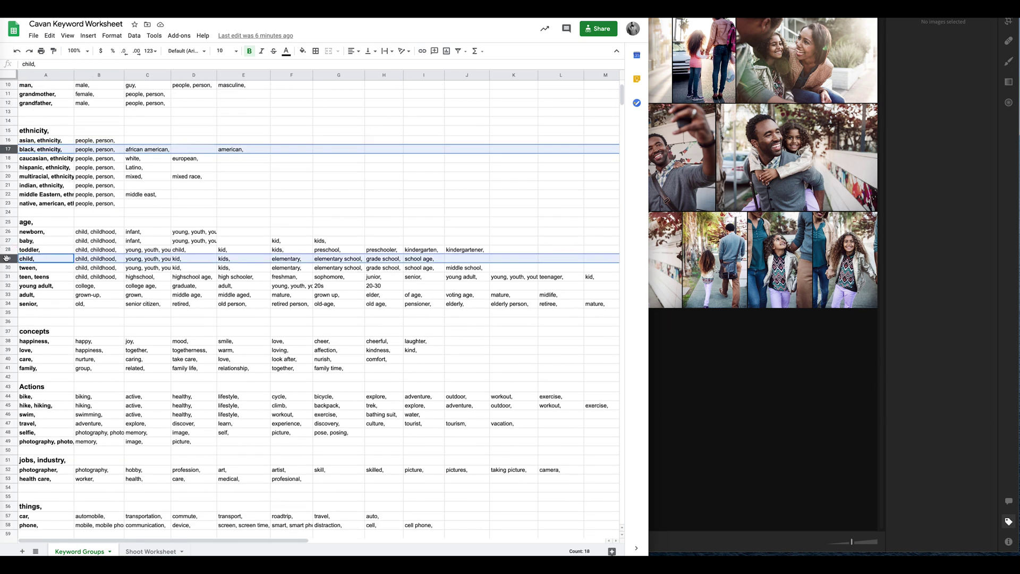
{"action": "scroll", "coordinate": [6, 259], "scroll_direction": "down", "scroll_amount": 2}
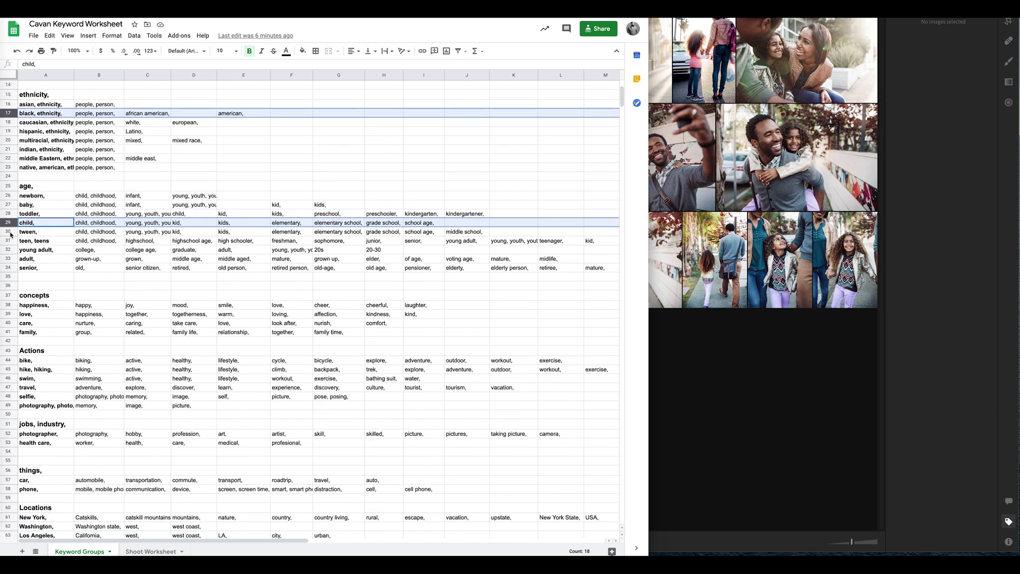
{"action": "left_click", "coordinate": [8, 232], "text": "ctrl"}
Add the happiness, love, family, care, Los Angeles and fall rows, then copy all selected rows.
{"action": "scroll", "coordinate": [10, 235], "scroll_direction": "down", "scroll_amount": 3}
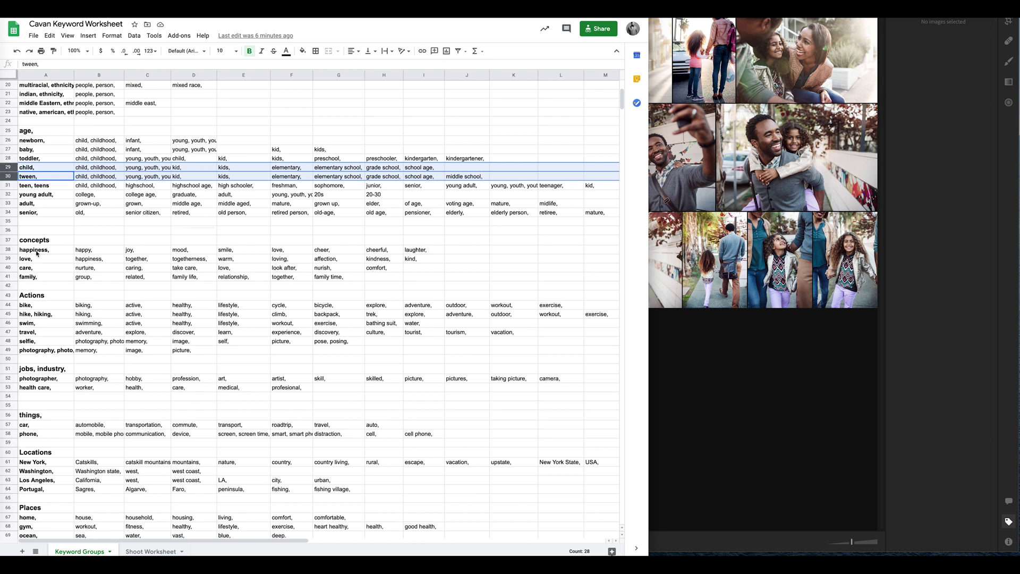
{"action": "left_click", "coordinate": [7, 249], "text": "ctrl"}
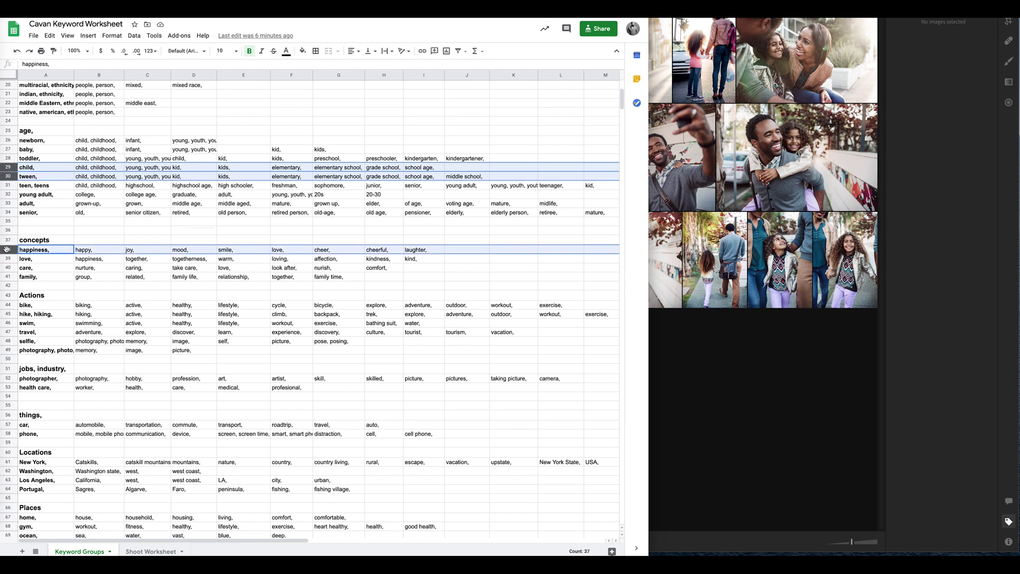
{"action": "left_click", "coordinate": [7, 258], "text": "ctrl"}
{"action": "left_click", "coordinate": [8, 276], "text": "ctrl"}
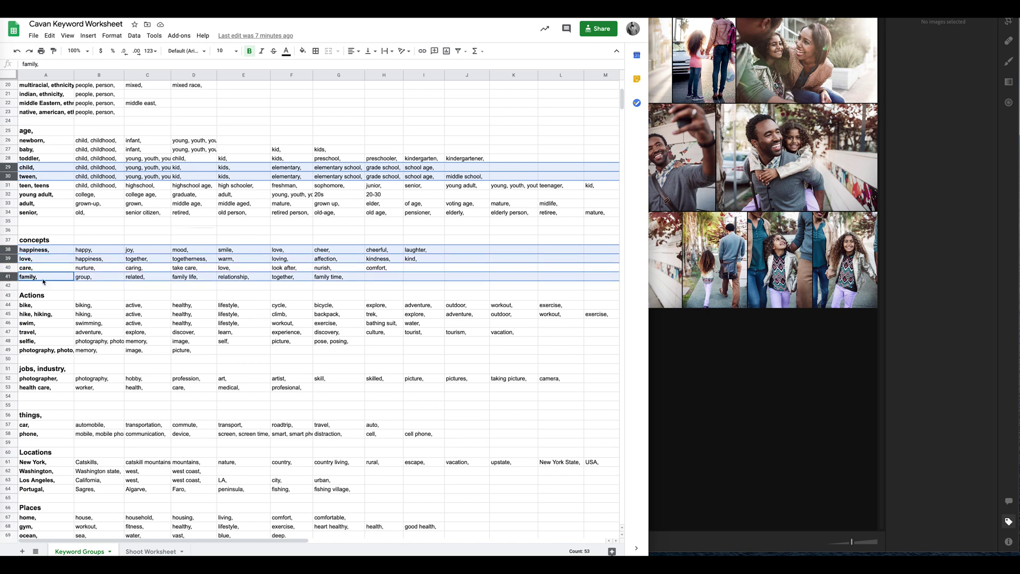
{"action": "left_click", "coordinate": [8, 268], "text": "ctrl"}
{"action": "scroll", "coordinate": [11, 298], "scroll_direction": "down", "scroll_amount": 5}
{"action": "left_click", "coordinate": [9, 352], "text": "ctrl"}
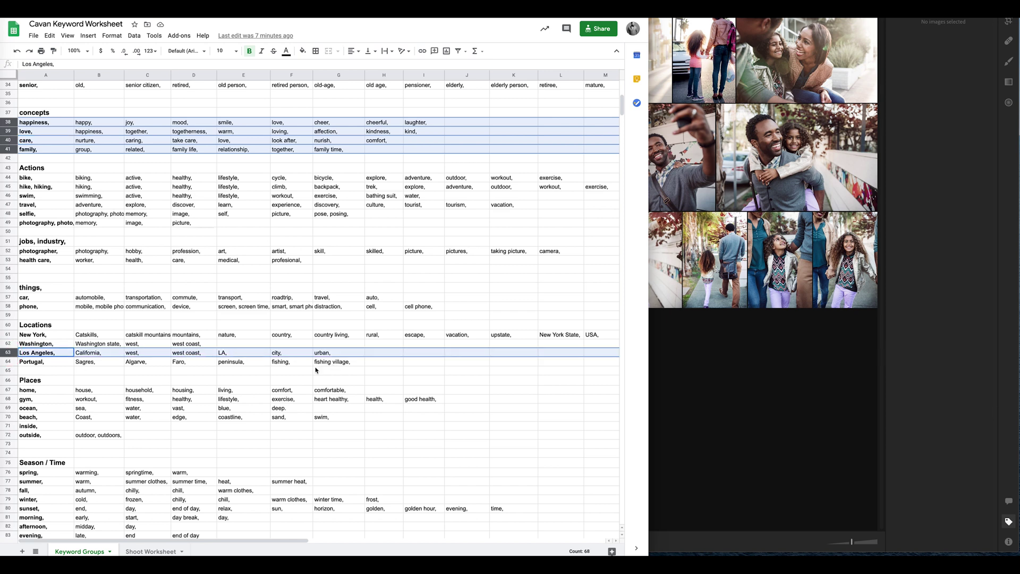
{"action": "scroll", "coordinate": [228, 373], "scroll_direction": "down", "scroll_amount": 4}
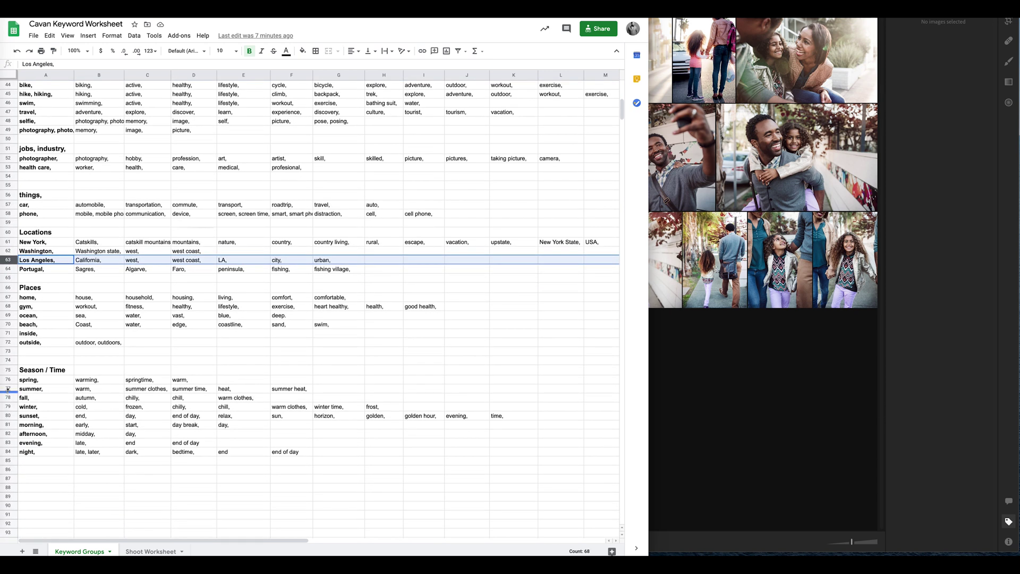
{"action": "left_click", "coordinate": [9, 397], "text": "ctrl"}
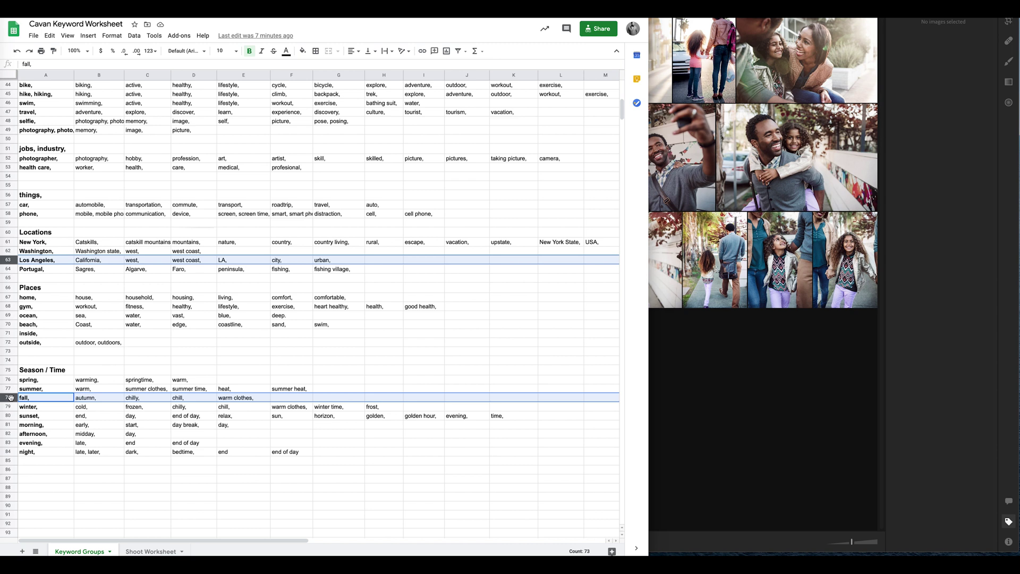
{"action": "scroll", "coordinate": [11, 399], "scroll_direction": "up", "scroll_amount": 17}
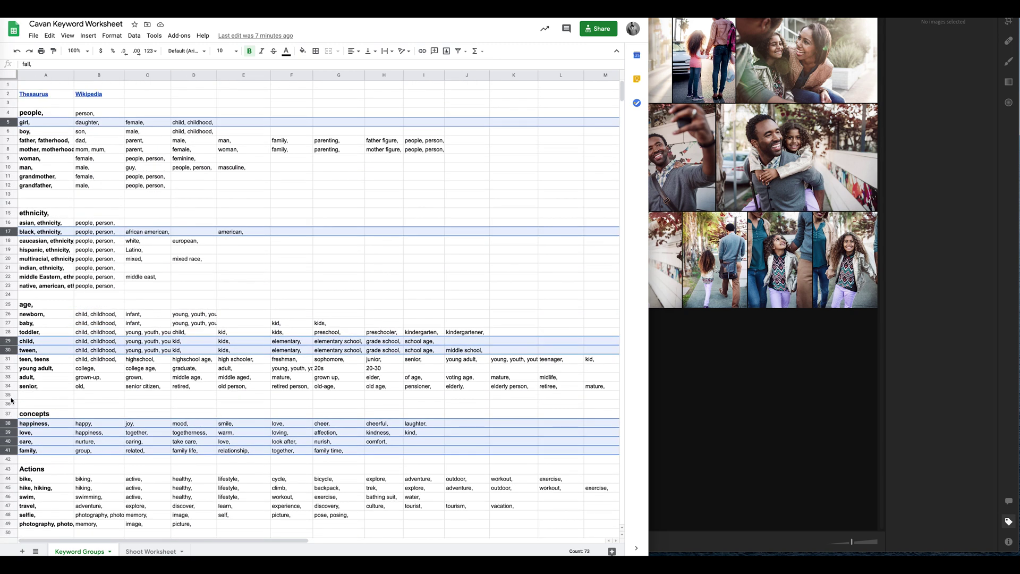
{"action": "key", "text": "ctrl+c"}
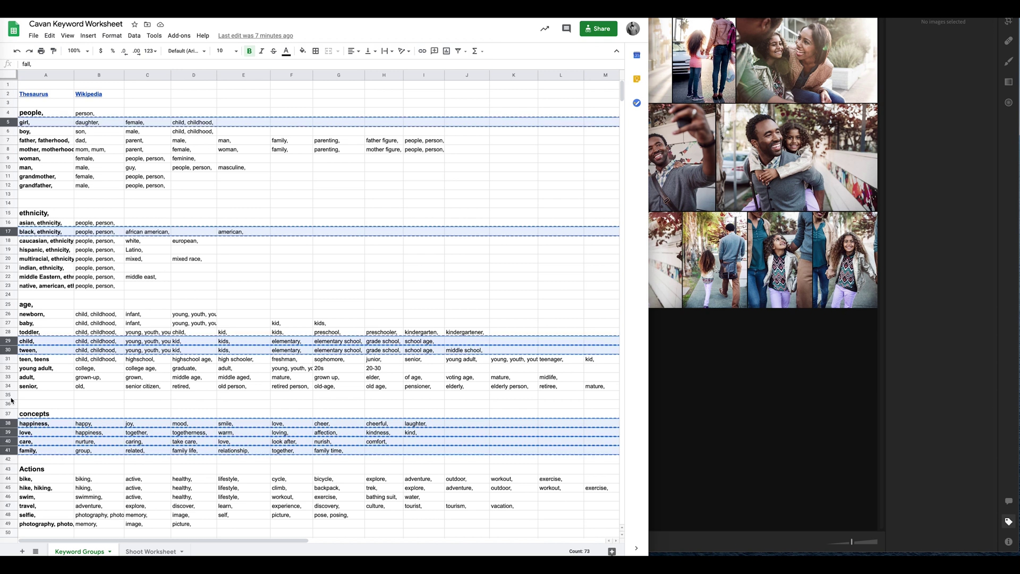
{"action": "left_click", "coordinate": [768, 357]}
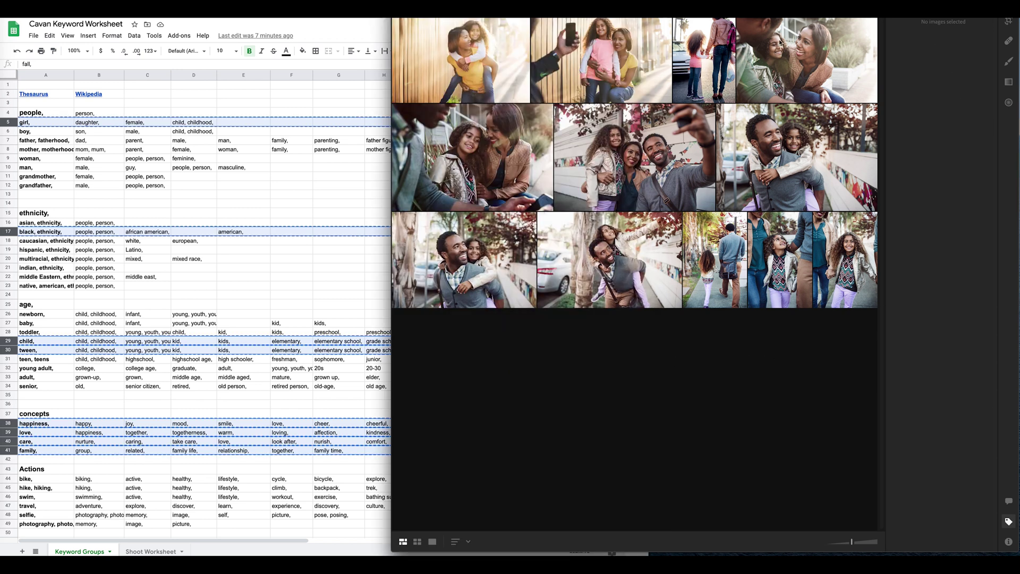
Select all shoot photos and apply the pasted keywords, like girl, child, tween and Los Angeles.
{"action": "left_click", "coordinate": [477, 51]}
{"action": "key", "text": "ctrl+a"}
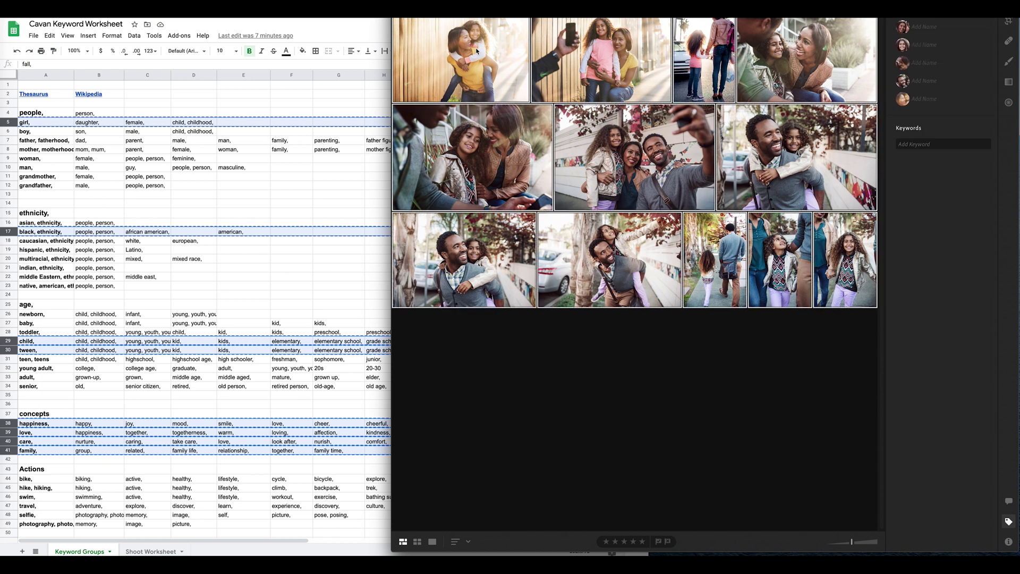
{"action": "left_click", "coordinate": [928, 144]}
{"action": "key", "text": "ctrl+v"}
{"action": "key", "text": "Return"}
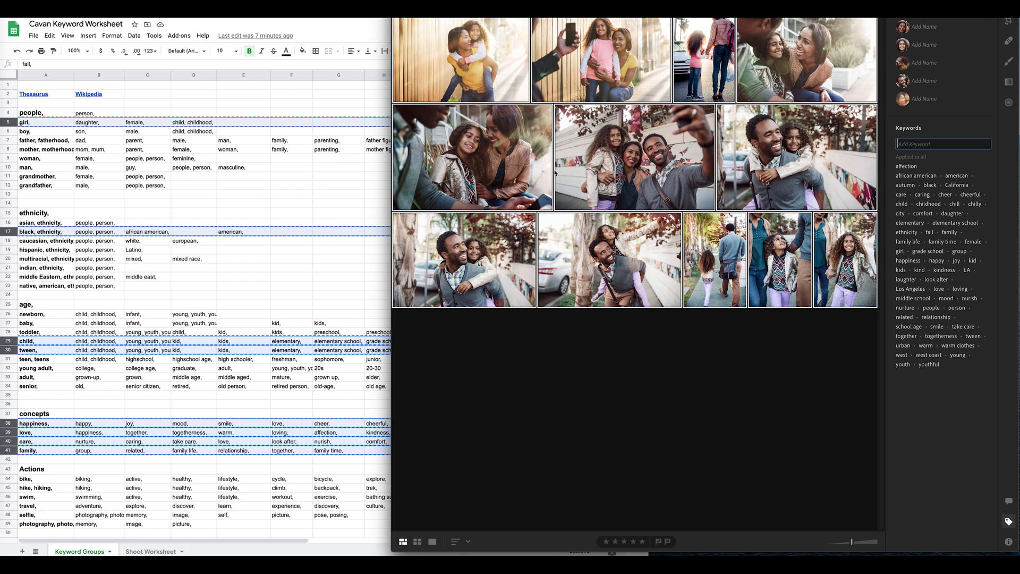
Select the eight photos showing the father, including the piggyback, selfie and walking shots.
{"action": "left_click", "coordinate": [583, 348]}
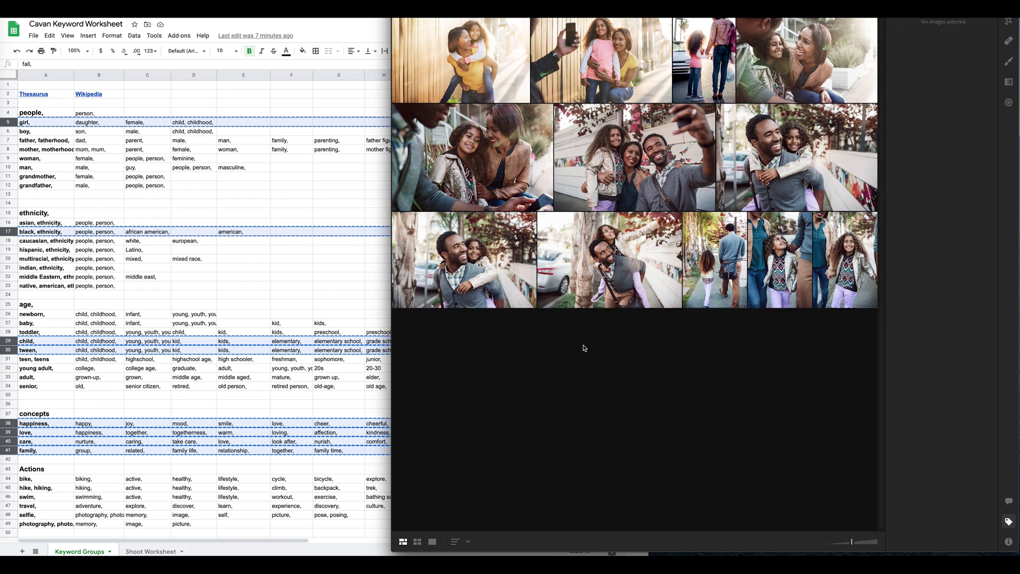
{"action": "left_click", "coordinate": [793, 59]}
{"action": "left_click", "coordinate": [755, 158], "text": "ctrl"}
{"action": "left_click", "coordinate": [638, 160], "text": "ctrl"}
{"action": "left_click", "coordinate": [481, 160], "text": "ctrl"}
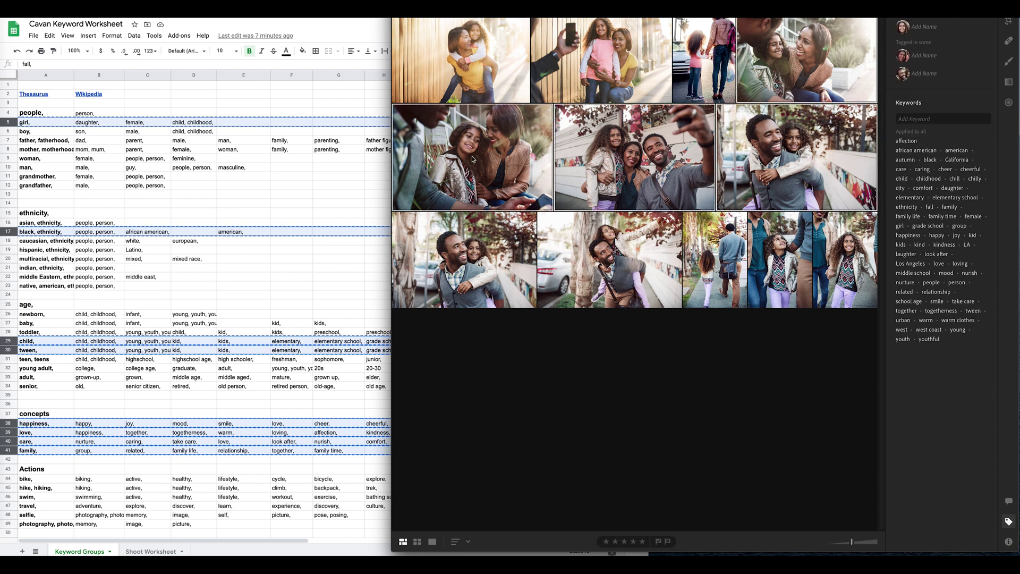
{"action": "left_click", "coordinate": [464, 245], "text": "ctrl"}
{"action": "left_click", "coordinate": [614, 246], "text": "ctrl"}
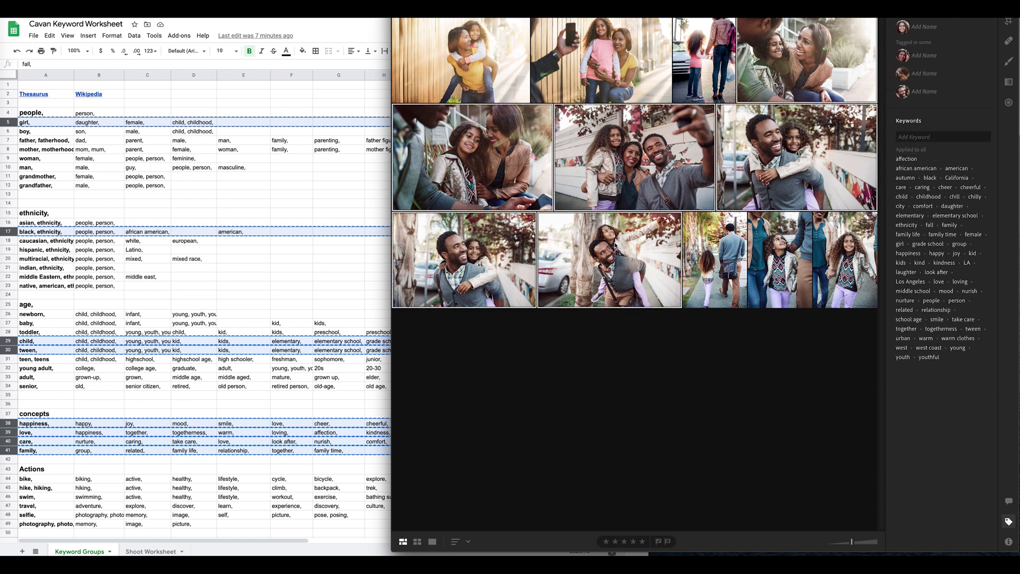
{"action": "left_click", "coordinate": [710, 254], "text": "ctrl"}
{"action": "left_click", "coordinate": [773, 247], "text": "ctrl"}
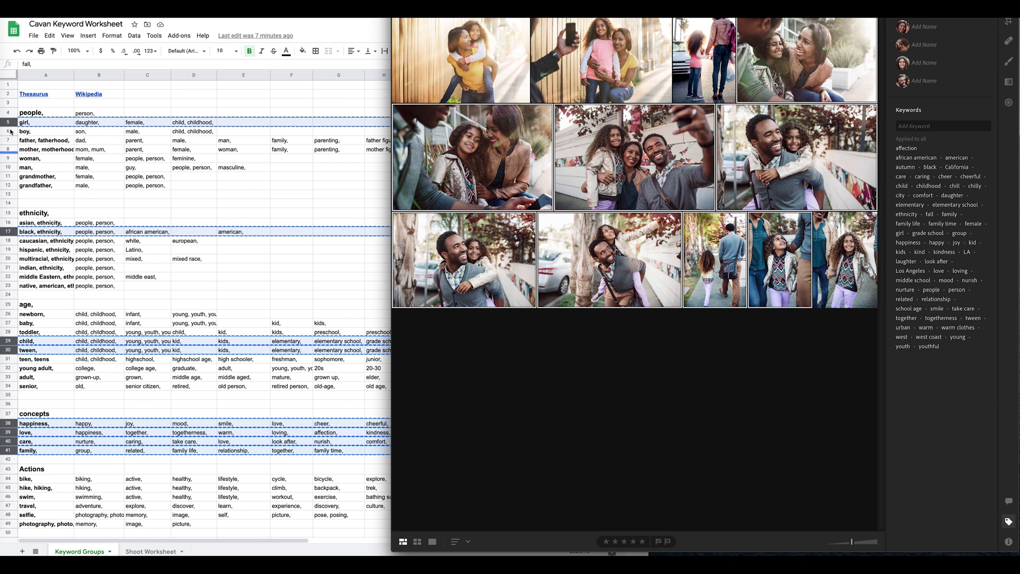
In the worksheet, select the father, man and adult keyword rows.
{"action": "left_click", "coordinate": [9, 171]}
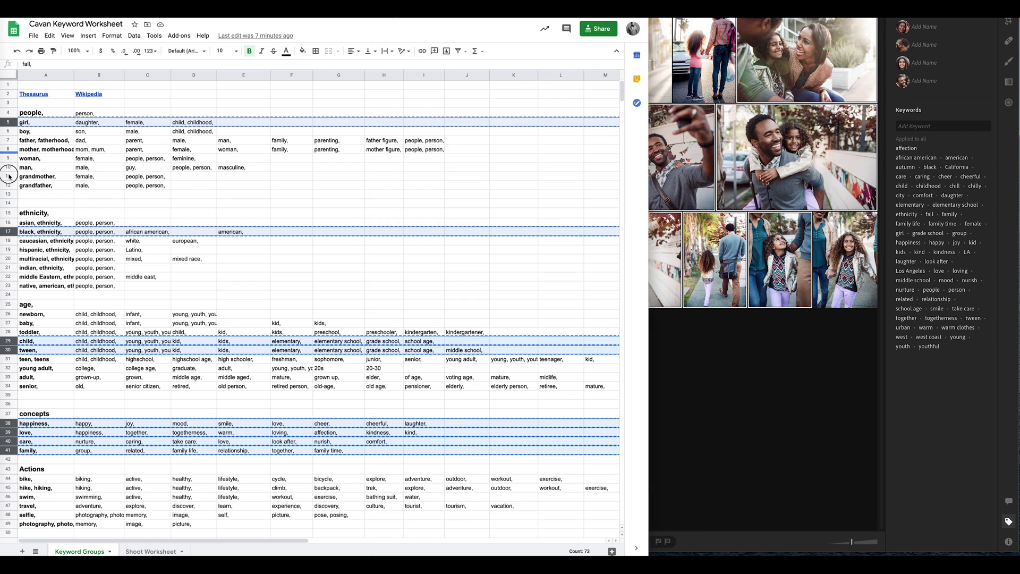
{"action": "left_click", "coordinate": [38, 192]}
{"action": "left_click", "coordinate": [8, 140]}
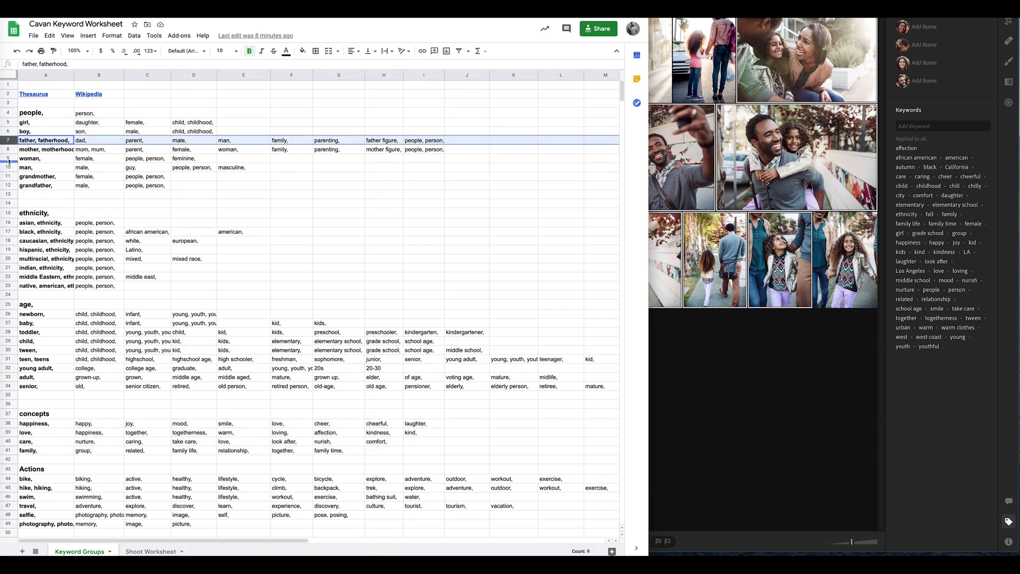
{"action": "left_click", "coordinate": [8, 168], "text": "ctrl"}
{"action": "scroll", "coordinate": [8, 170], "scroll_direction": "down", "scroll_amount": 2}
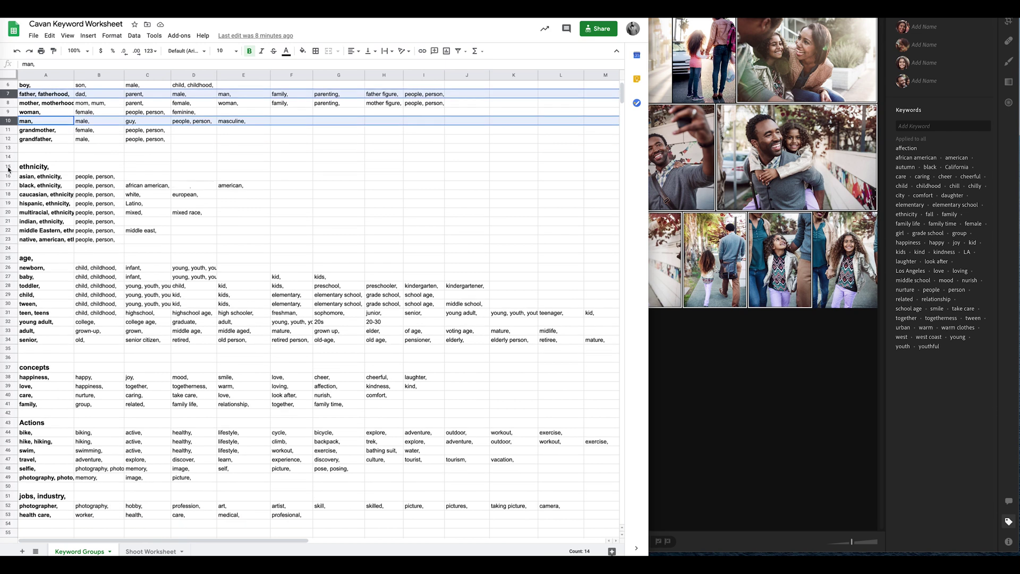
{"action": "left_click", "coordinate": [12, 331], "text": "ctrl"}
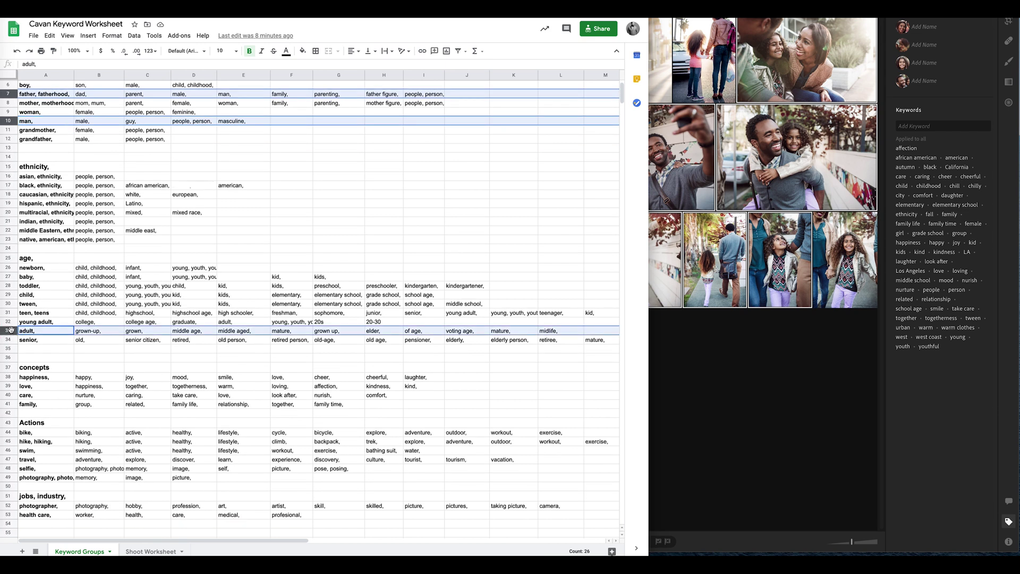
{"action": "scroll", "coordinate": [26, 350], "scroll_direction": "down", "scroll_amount": 4}
{"action": "scroll", "coordinate": [35, 366], "scroll_direction": "down", "scroll_amount": 6}
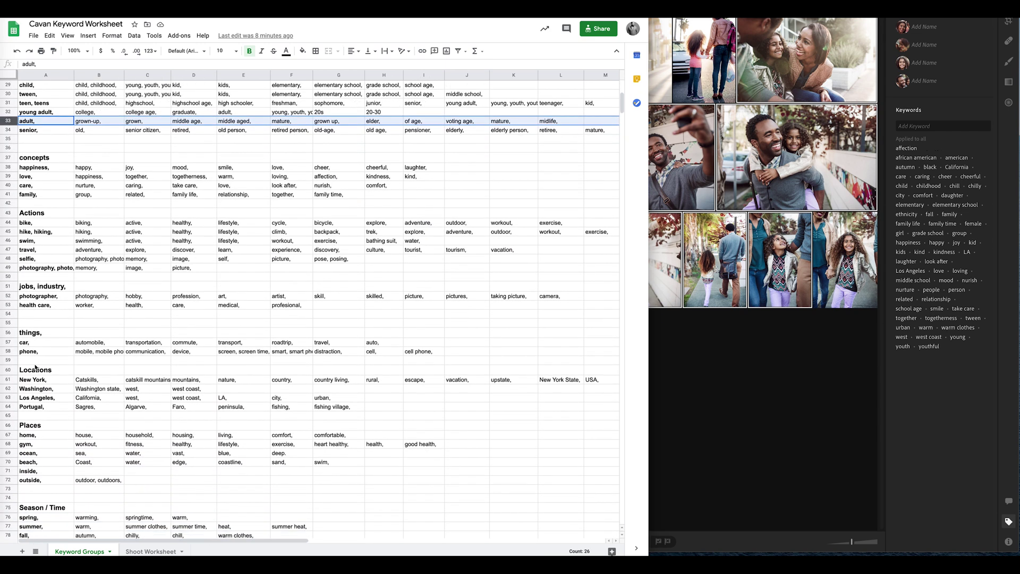
{"action": "scroll", "coordinate": [35, 366], "scroll_direction": "up", "scroll_amount": 7}
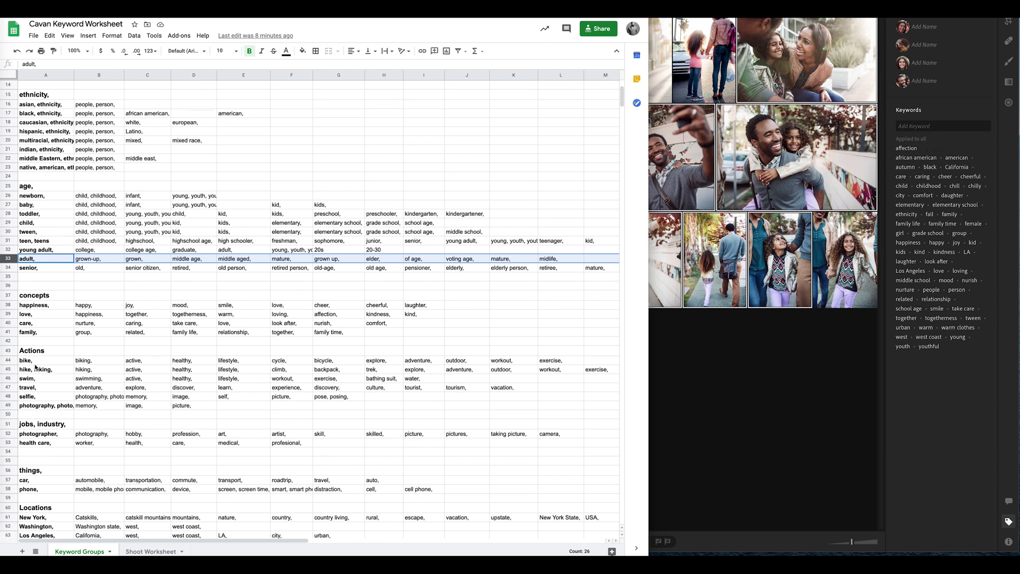
{"action": "scroll", "coordinate": [35, 366], "scroll_direction": "up", "scroll_amount": 4}
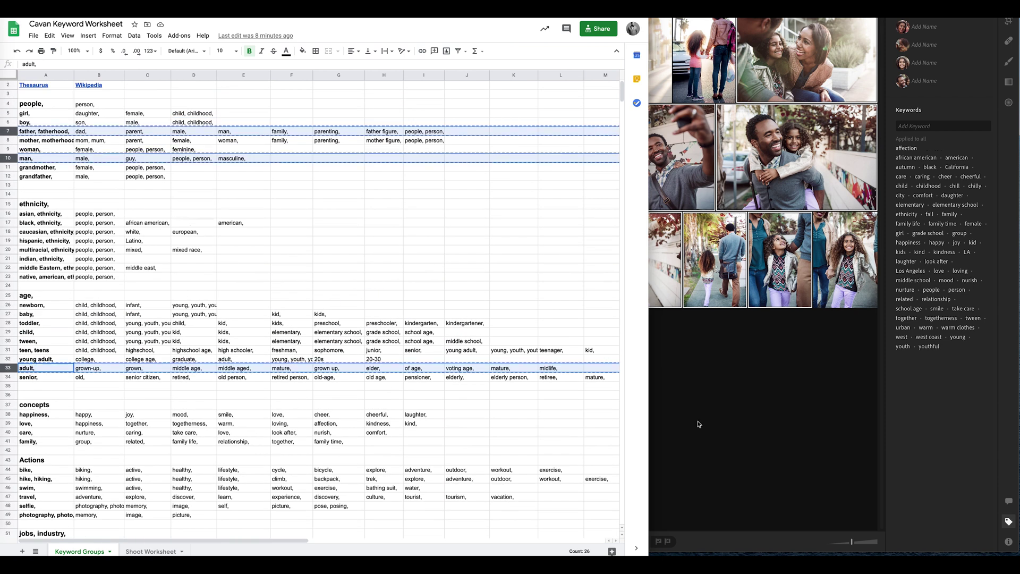
Apply the father, man and adult keywords such as dad, fatherhood and grown up to all photos.
{"action": "left_click", "coordinate": [767, 420]}
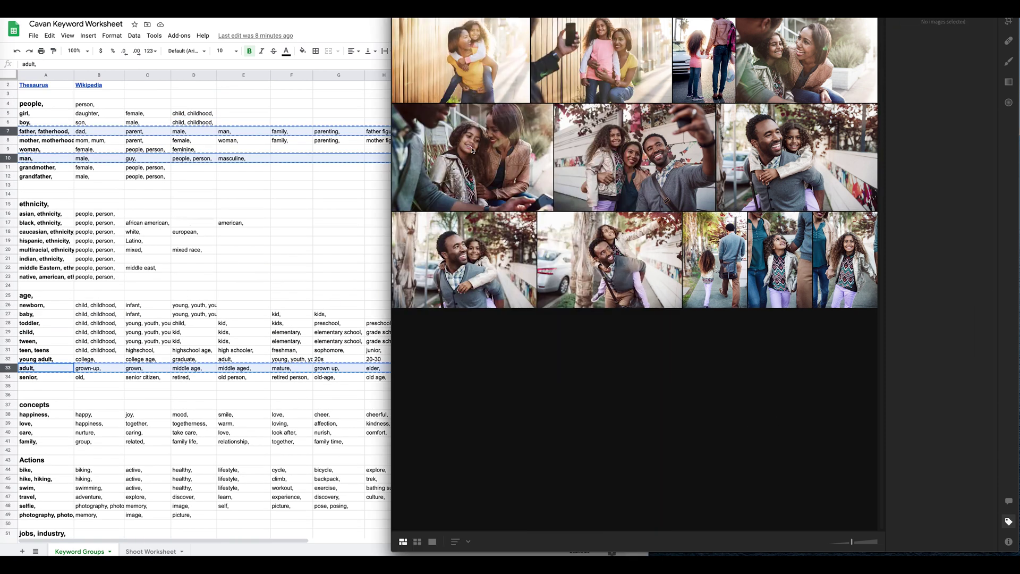
{"action": "key", "text": "ctrl+a"}
{"action": "left_click", "coordinate": [934, 126]}
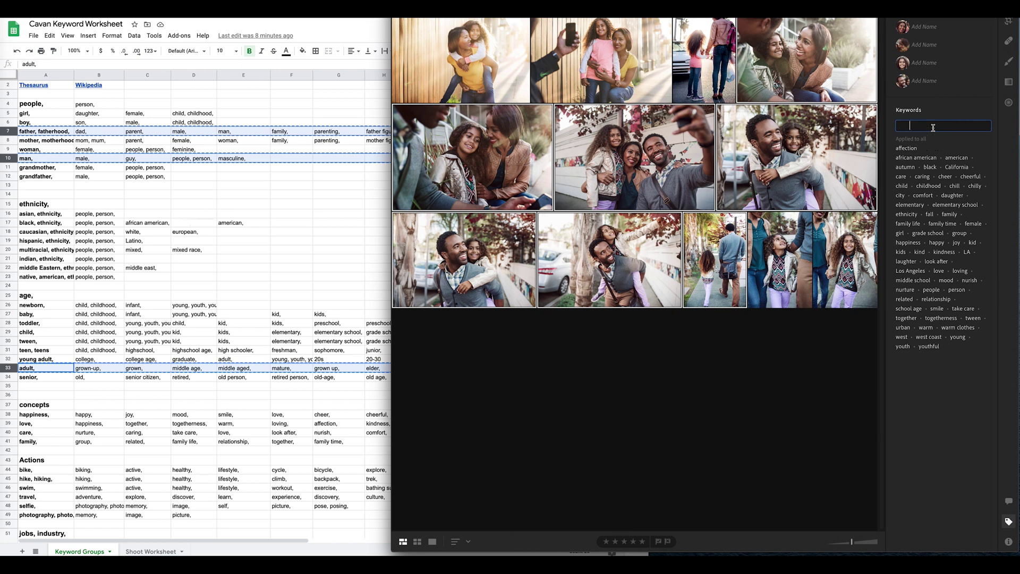
{"action": "key", "text": "ctrl+v"}
{"action": "key", "text": "Return"}
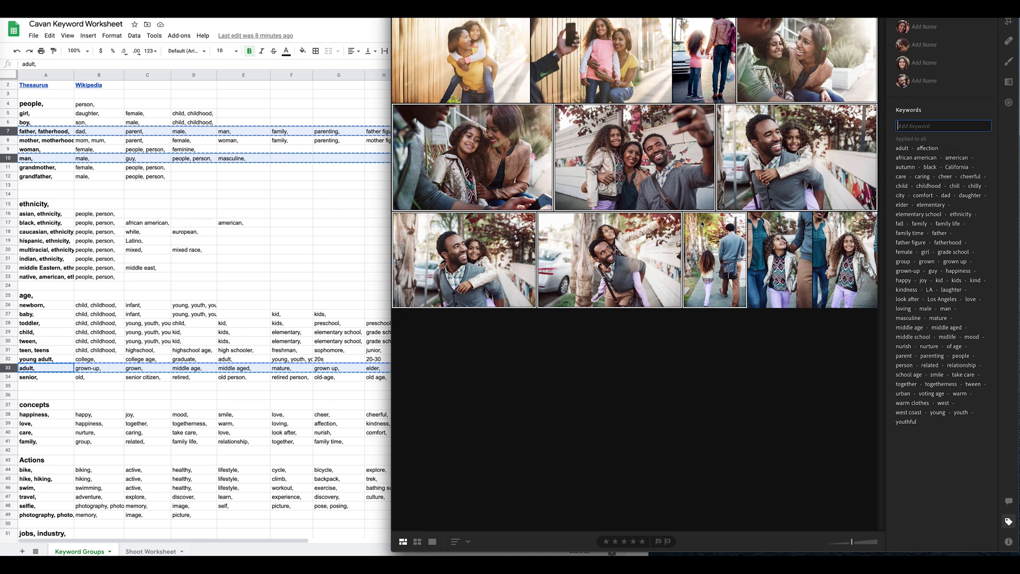
Select the seven photos that show the mother.
{"action": "left_click", "coordinate": [782, 246]}
{"action": "left_click", "coordinate": [843, 238], "text": "shift"}
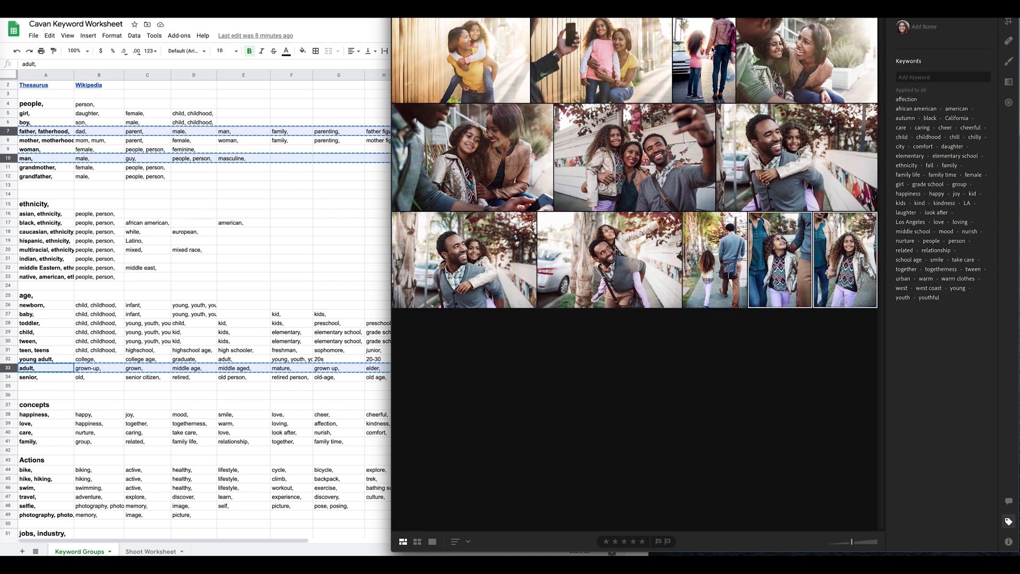
{"action": "left_click", "coordinate": [757, 49], "text": "ctrl"}
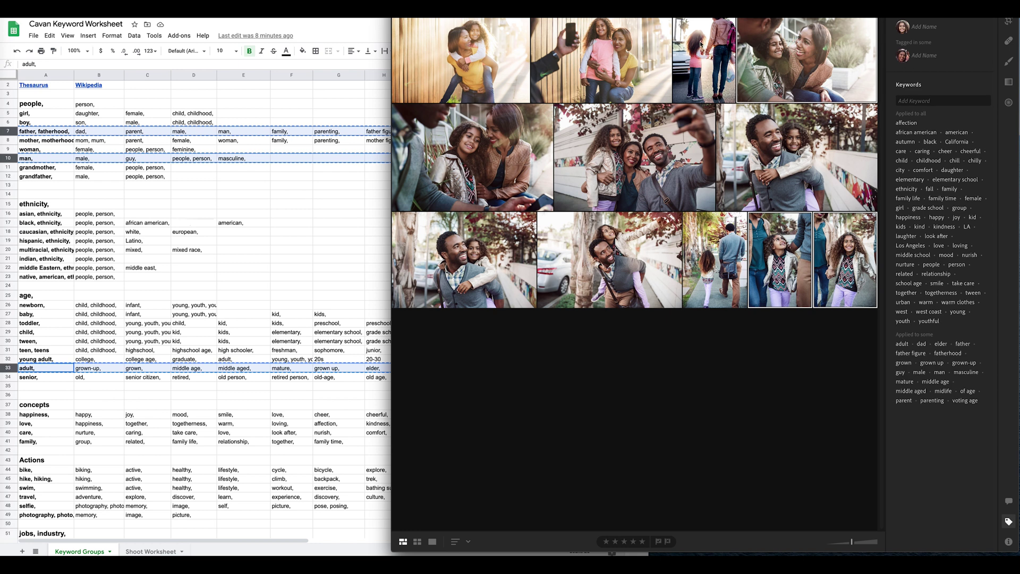
{"action": "left_click", "coordinate": [606, 42], "text": "ctrl"}
{"action": "left_click", "coordinate": [462, 58], "text": "ctrl"}
{"action": "left_click", "coordinate": [633, 159], "text": "ctrl"}
{"action": "left_click", "coordinate": [473, 159], "text": "ctrl"}
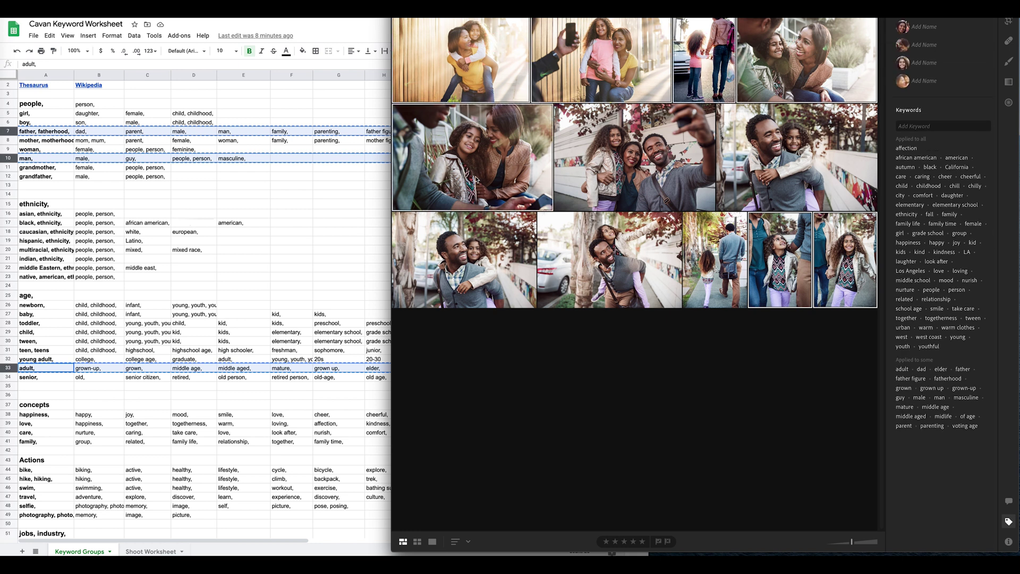
Copy the mother and woman rows and apply mom, motherhood, feminine and woman to them.
{"action": "left_click", "coordinate": [13, 152]}
{"action": "left_click", "coordinate": [6, 139], "text": "shift"}
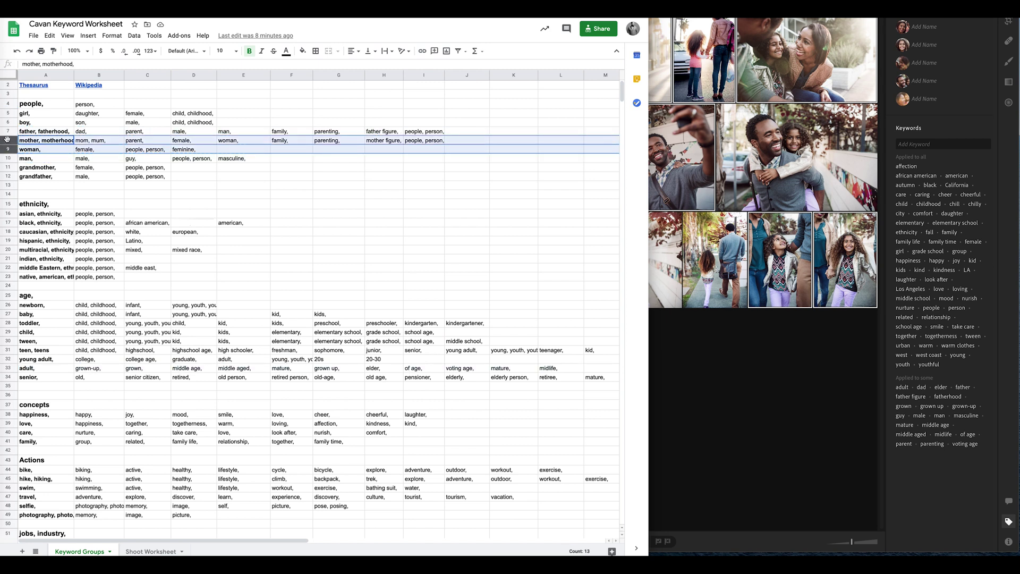
{"action": "key", "text": "ctrl+c"}
{"action": "left_click", "coordinate": [919, 144]}
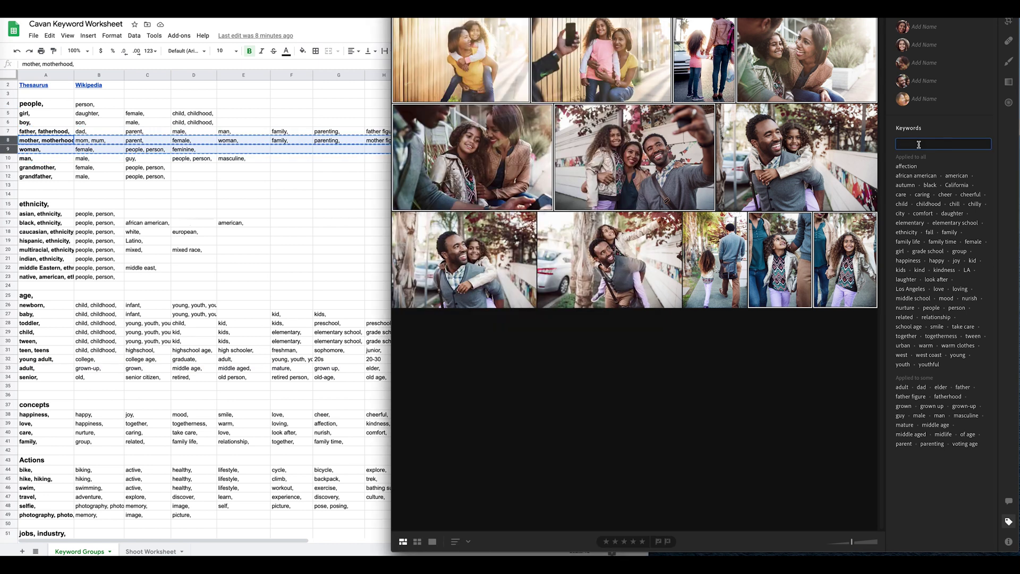
{"action": "key", "text": "ctrl+v"}
{"action": "key", "text": "Return"}
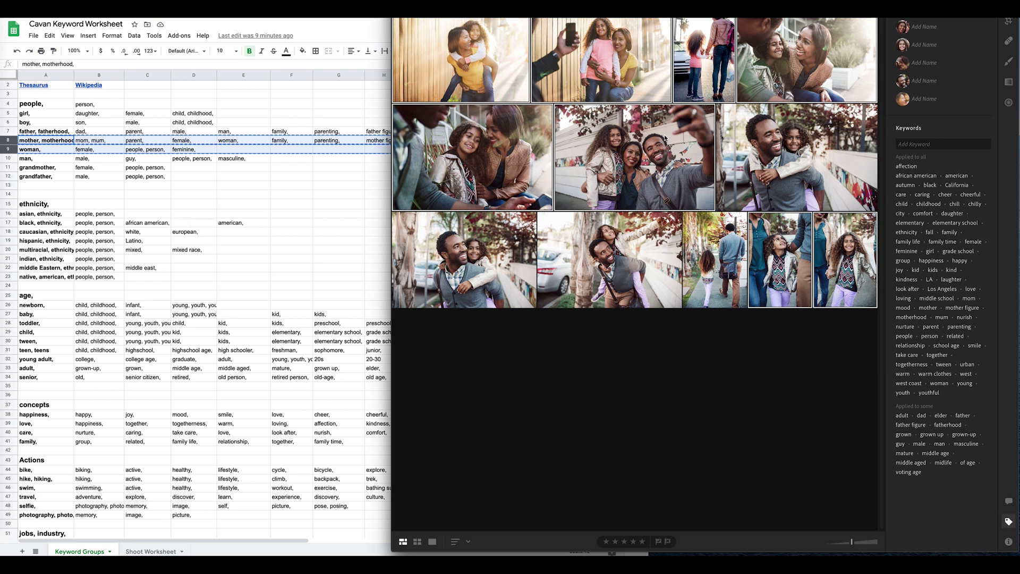
Choose the selfie, pink-shirt and second-row left photos as the next set.
{"action": "left_click", "coordinate": [641, 376]}
{"action": "left_click", "coordinate": [631, 136]}
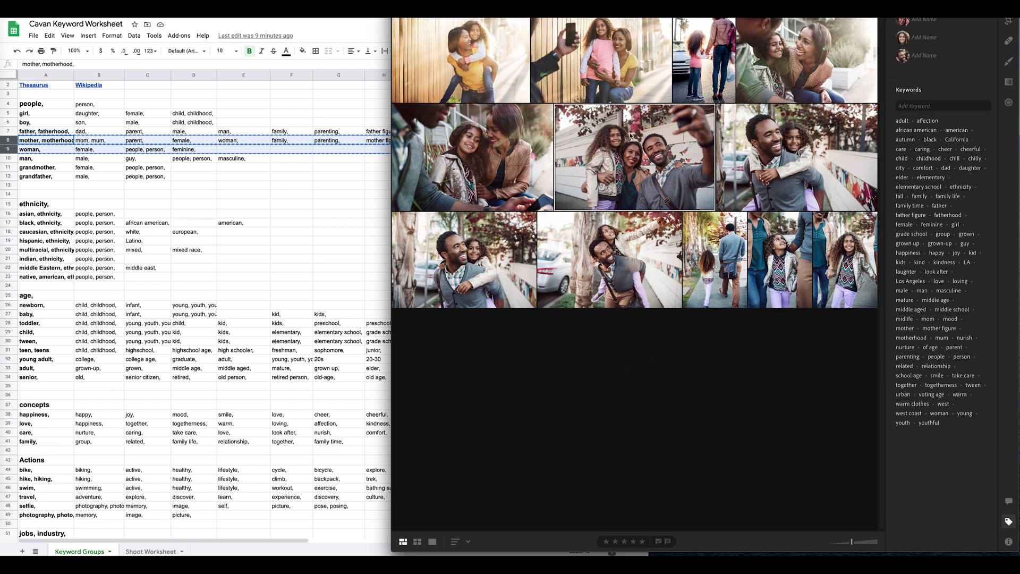
{"action": "left_click", "coordinate": [597, 56], "text": "ctrl"}
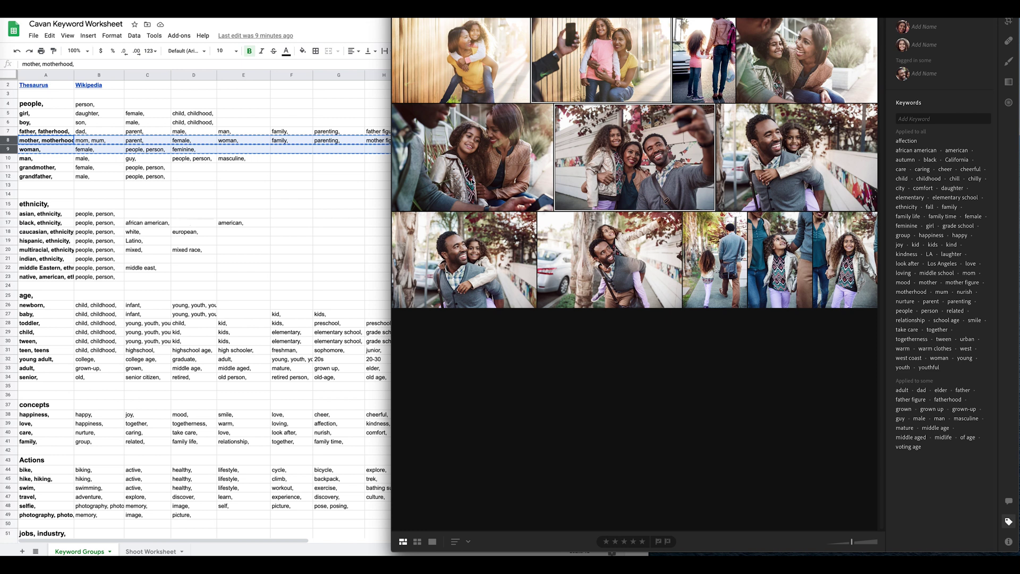
{"action": "left_click", "coordinate": [494, 166], "text": "ctrl"}
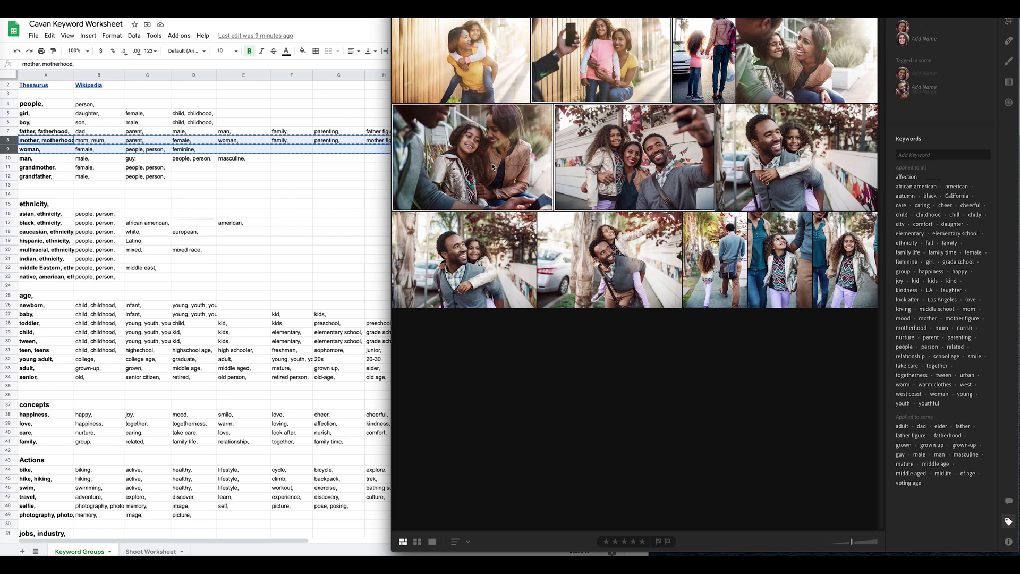
{"action": "scroll", "coordinate": [18, 371], "scroll_direction": "down", "scroll_amount": 5}
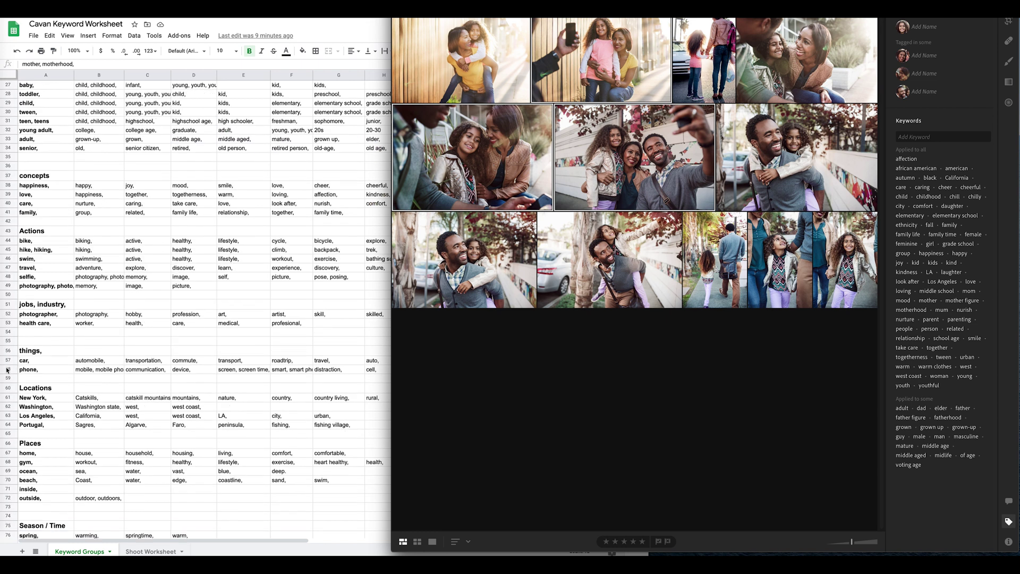
Copy phone row 58 and apply cell phone, mobile phone, smart phone and screen time to the set.
{"action": "left_click", "coordinate": [7, 373]}
{"action": "left_click", "coordinate": [9, 369]}
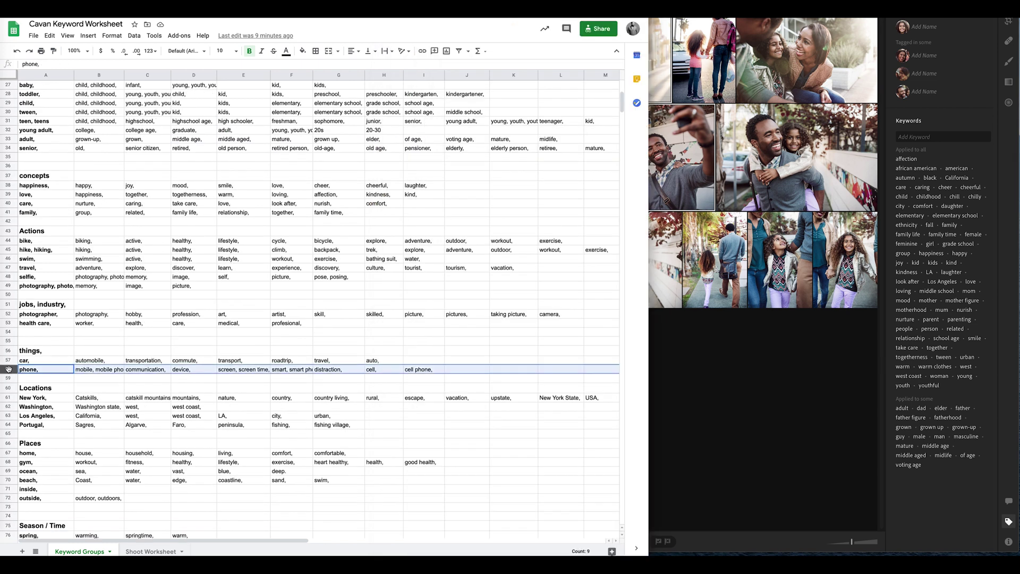
{"action": "key", "text": "ctrl+c"}
{"action": "left_click", "coordinate": [934, 136]}
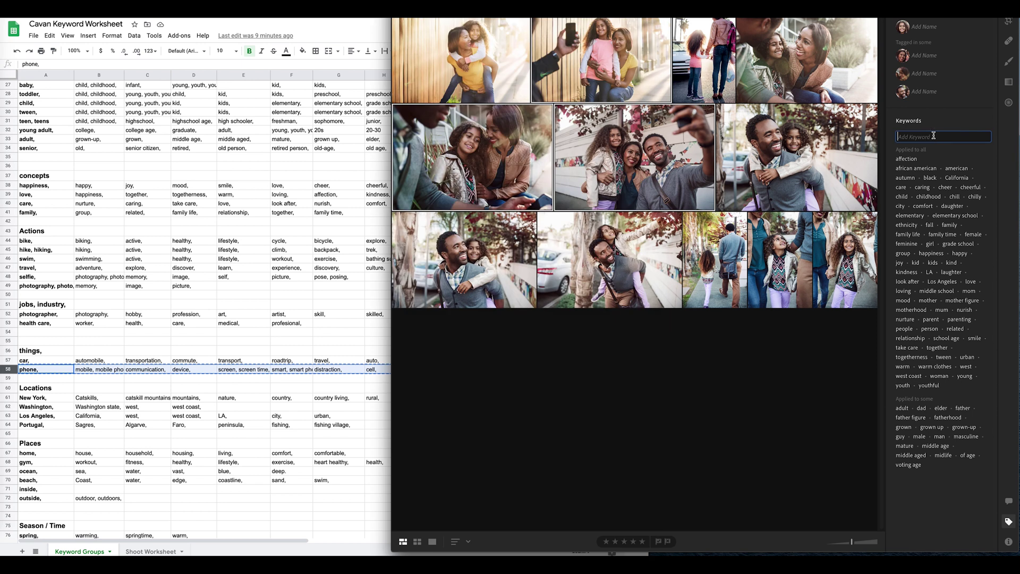
{"action": "key", "text": "ctrl+v"}
{"action": "key", "text": "Return"}
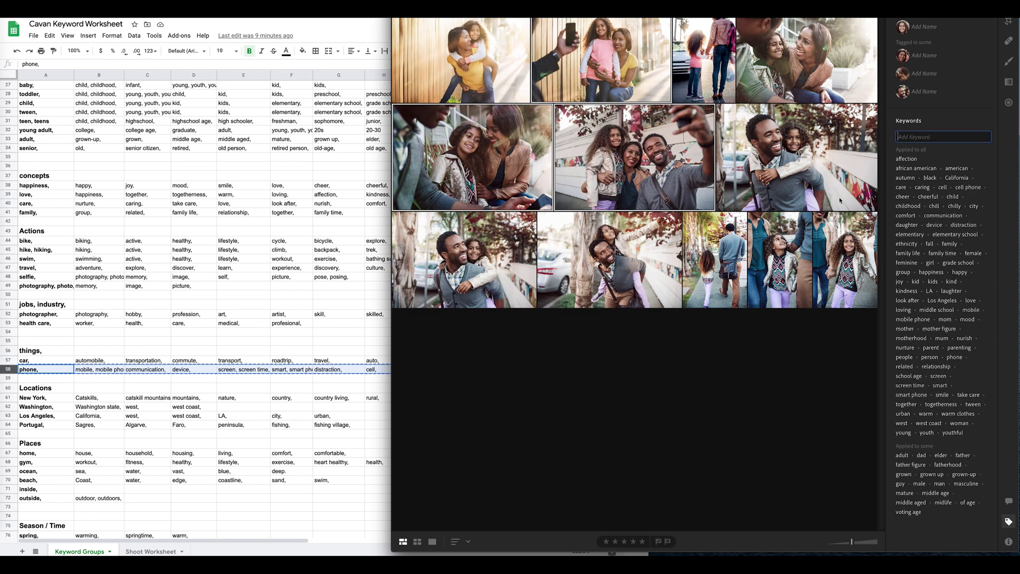
{"action": "left_click", "coordinate": [103, 382]}
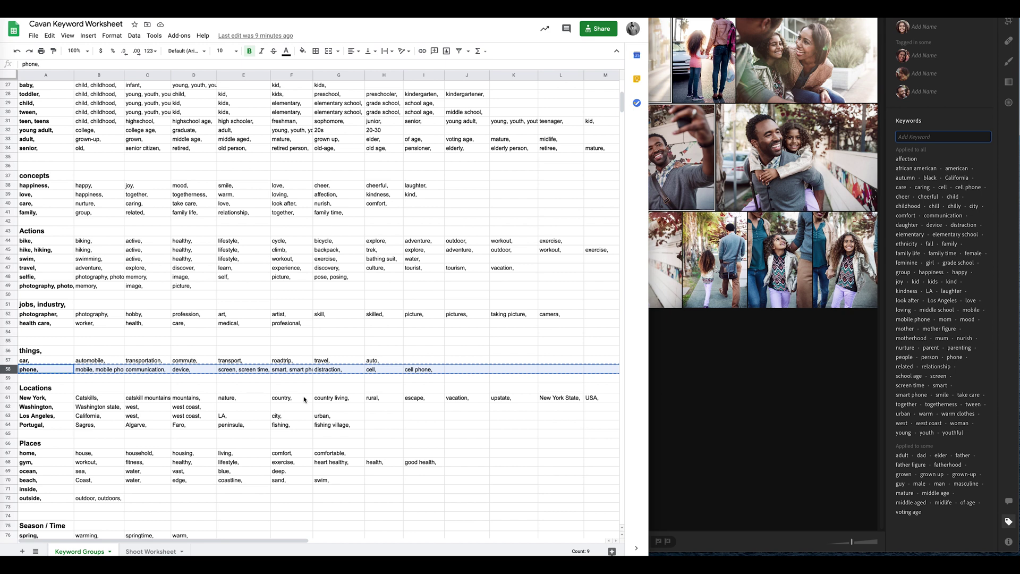
Tag the four piggy-back photos with piggy back, back and ride from Shoot Worksheet row 12.
{"action": "left_click", "coordinate": [767, 378]}
{"action": "left_click", "coordinate": [833, 168]}
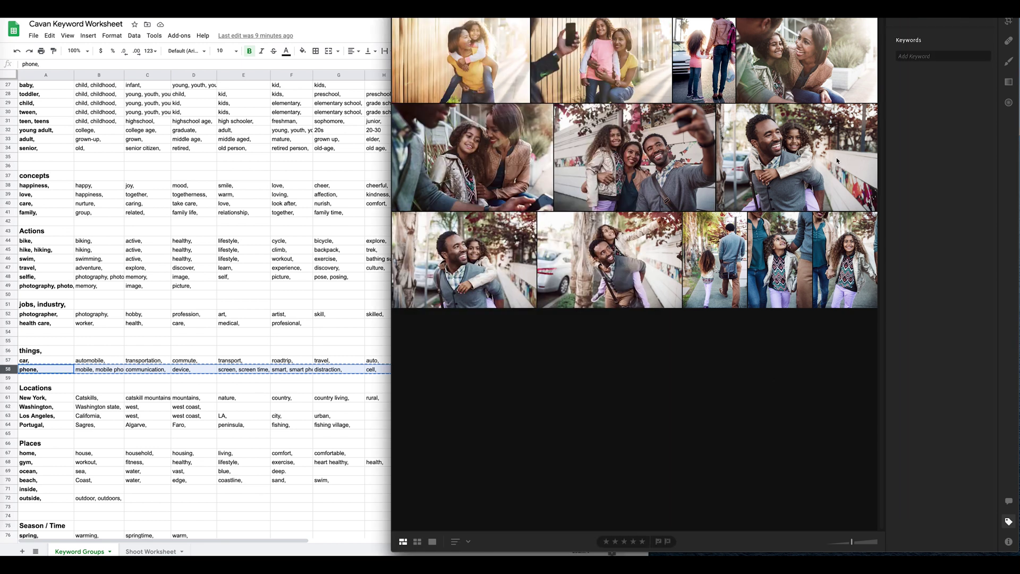
{"action": "left_click", "coordinate": [457, 51], "text": "super"}
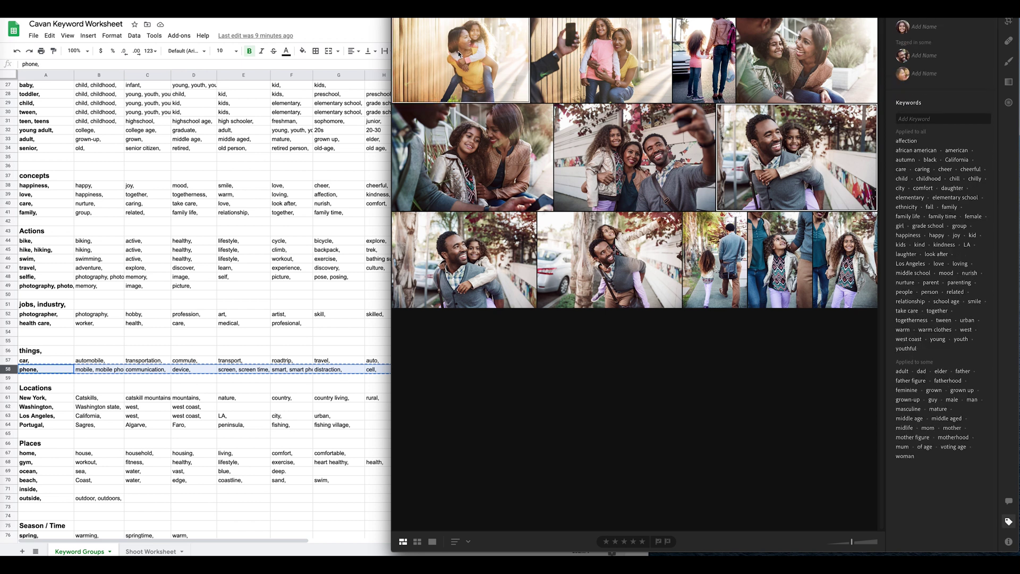
{"action": "left_click", "coordinate": [483, 257], "text": "super"}
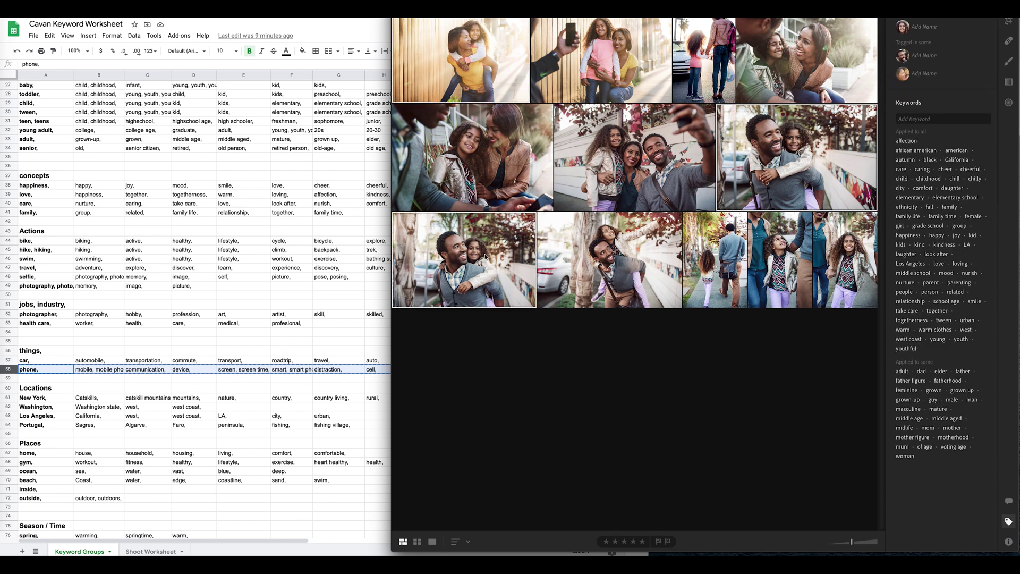
{"action": "left_click", "coordinate": [643, 258], "text": "super"}
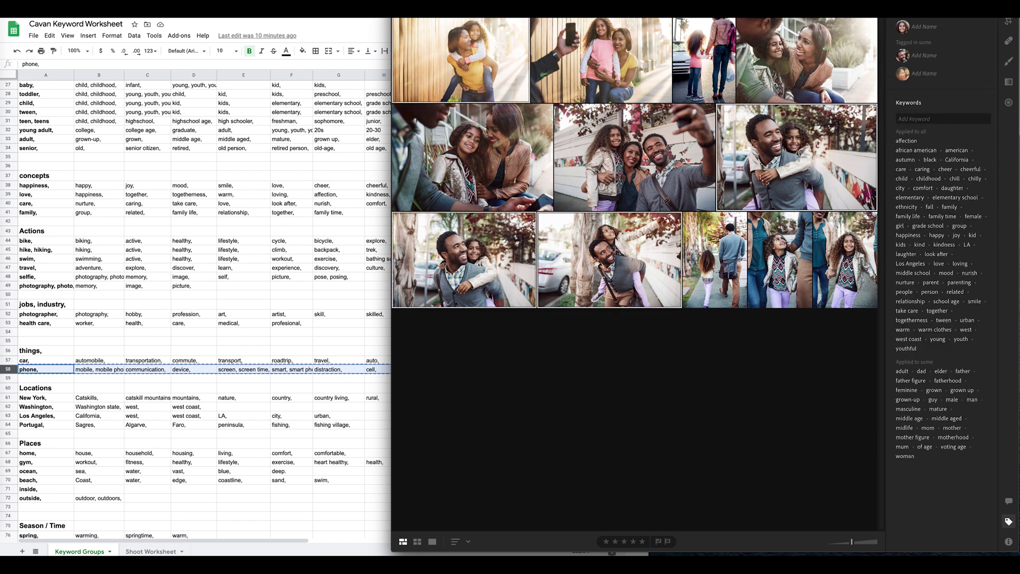
{"action": "left_click", "coordinate": [149, 552]}
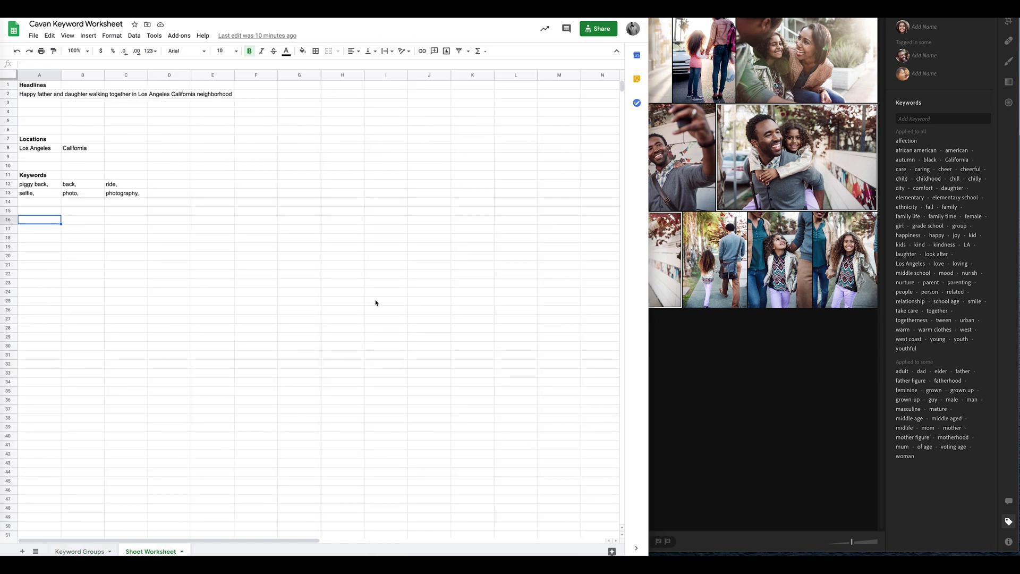
{"action": "left_click", "coordinate": [9, 183]}
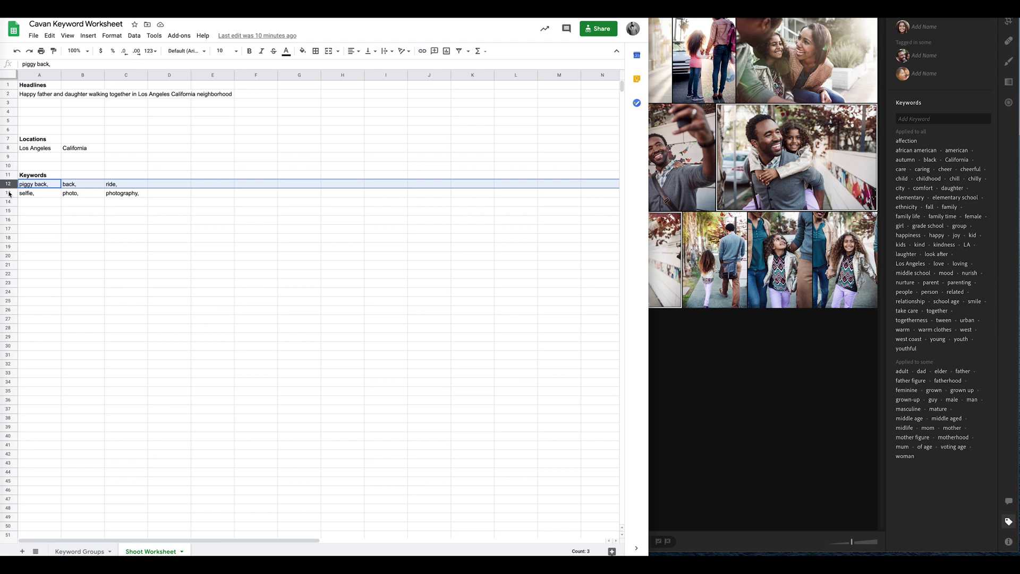
{"action": "left_click", "coordinate": [919, 119]}
{"action": "key", "text": "ctrl+v"}
{"action": "key", "text": "Return"}
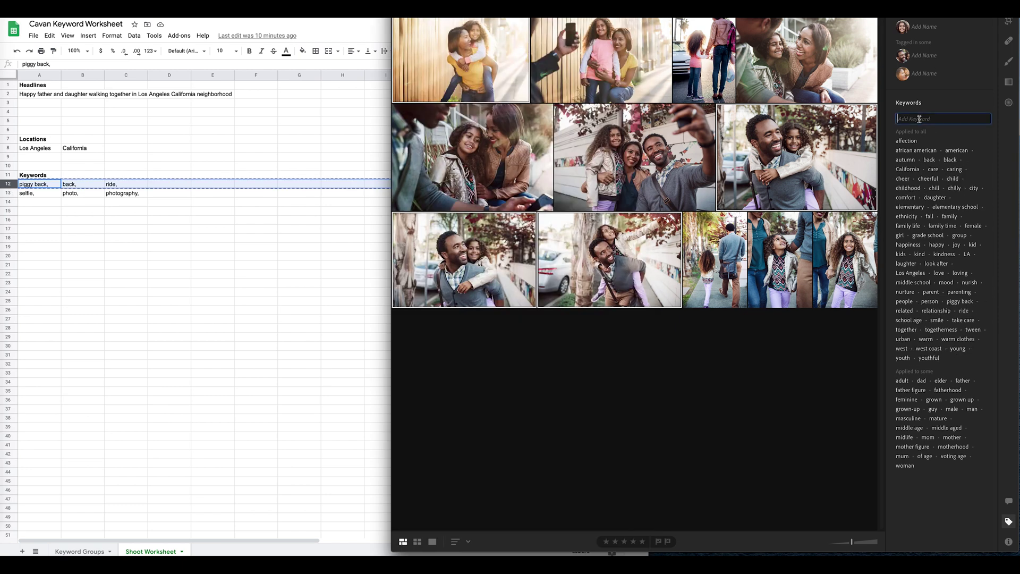
Copy row 13 and tag the selfie photo with selfie, photo and photography.
{"action": "left_click", "coordinate": [7, 193]}
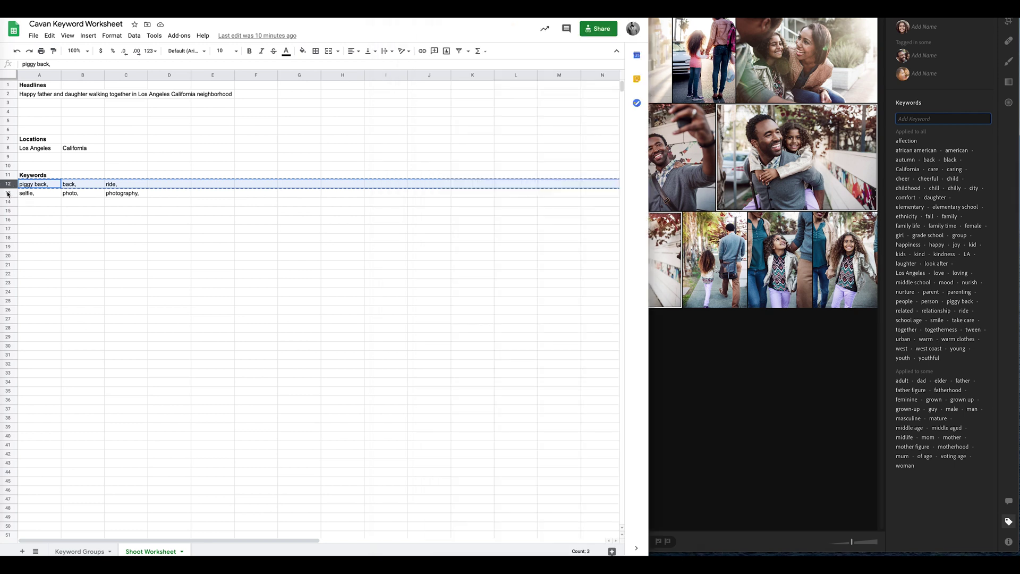
{"action": "key", "text": "ctrl+c"}
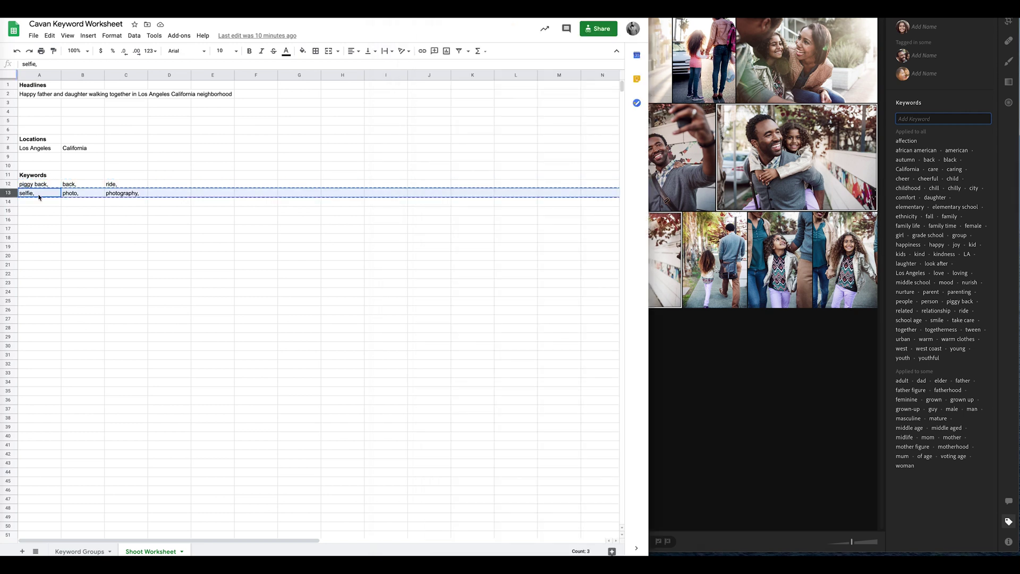
{"action": "left_click", "coordinate": [747, 316]}
{"action": "left_click", "coordinate": [633, 123]}
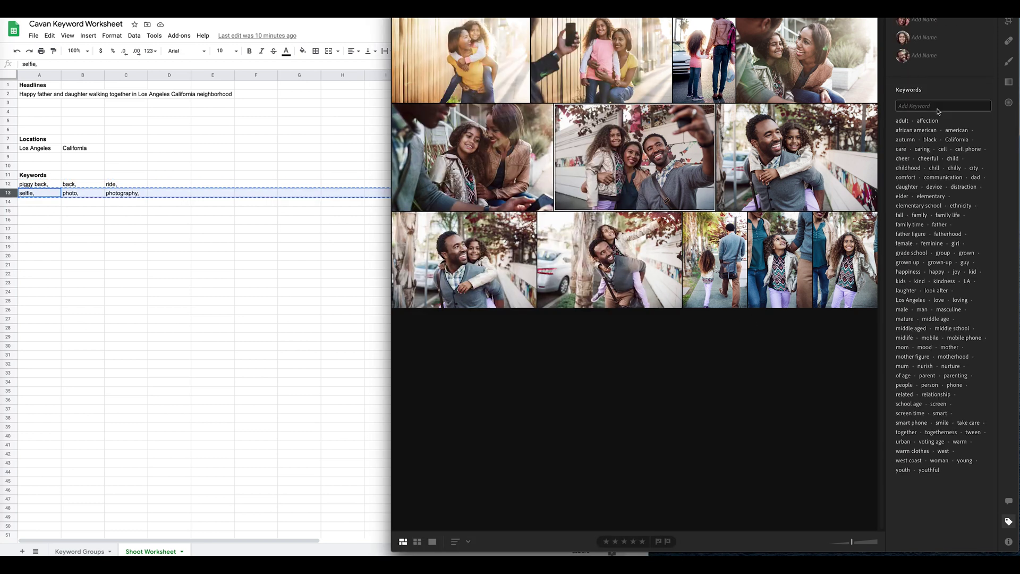
{"action": "left_click", "coordinate": [937, 106]}
{"action": "key", "text": "ctrl+v"}
{"action": "key", "text": "Return"}
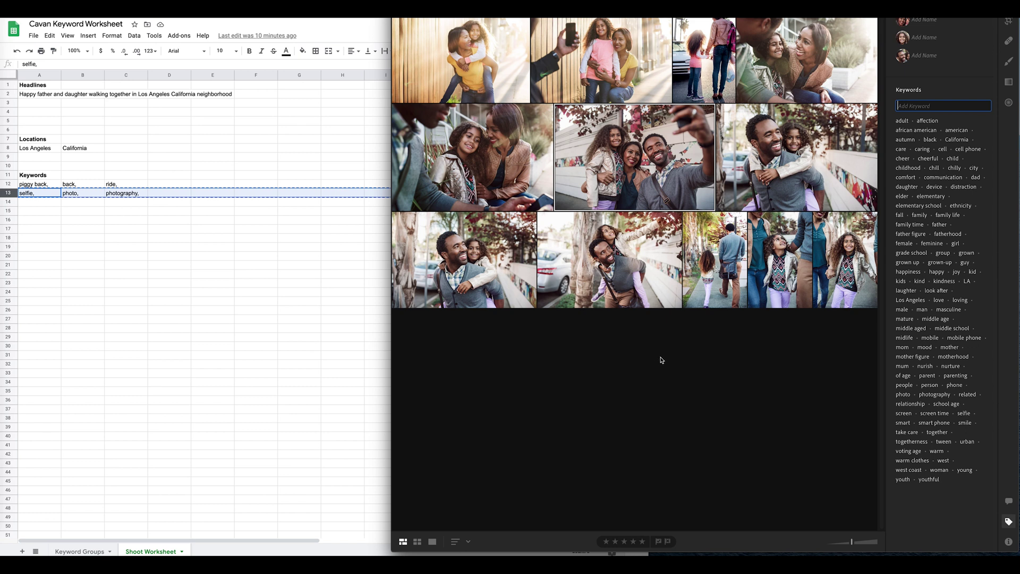
{"action": "left_click", "coordinate": [75, 205]}
Select the group selfie photo and delete its chilly and device keywords.
{"action": "left_click", "coordinate": [70, 552]}
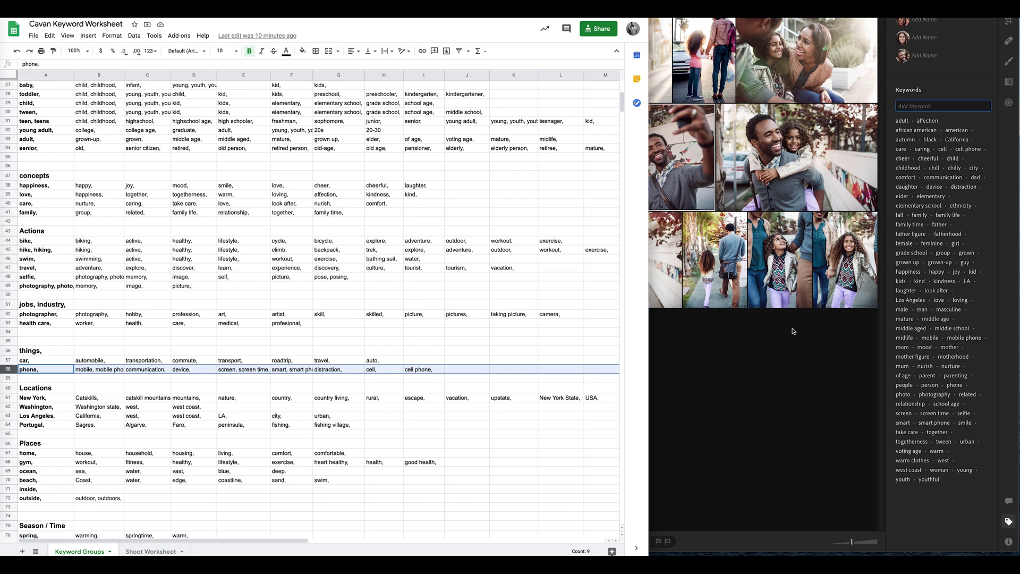
{"action": "scroll", "coordinate": [213, 280], "scroll_direction": "up", "scroll_amount": 5}
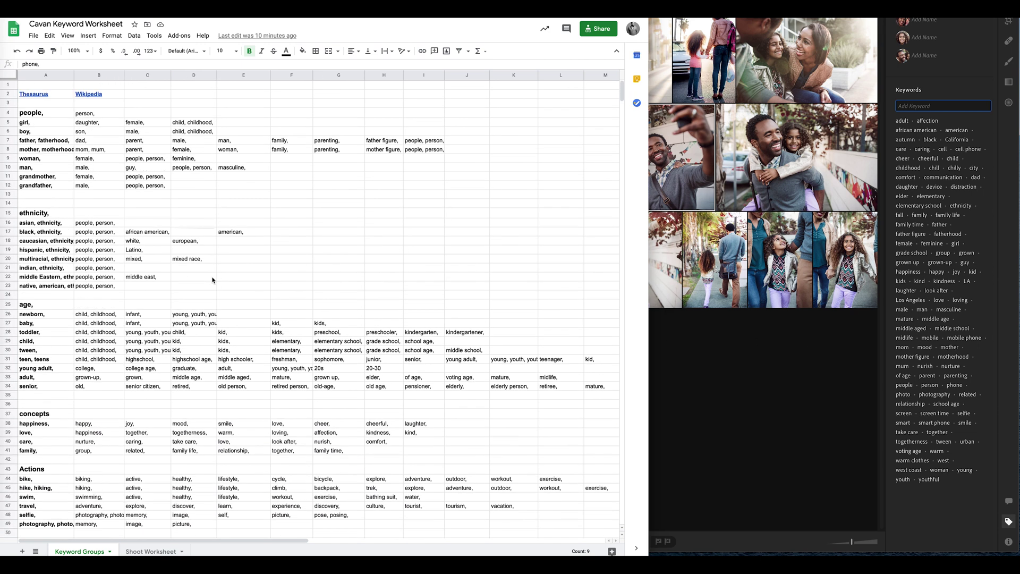
{"action": "left_click", "coordinate": [768, 372]}
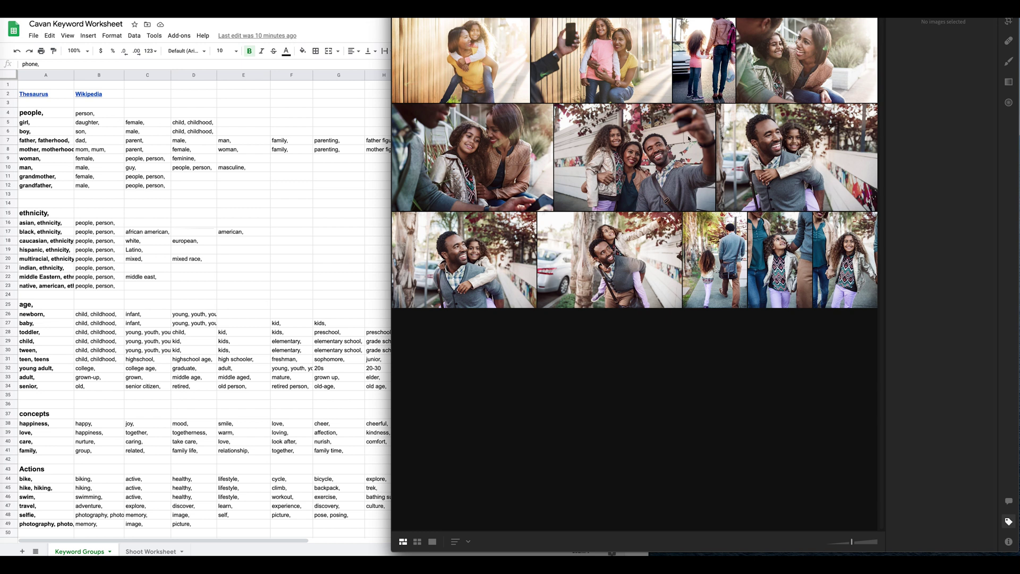
{"action": "left_click", "coordinate": [464, 57]}
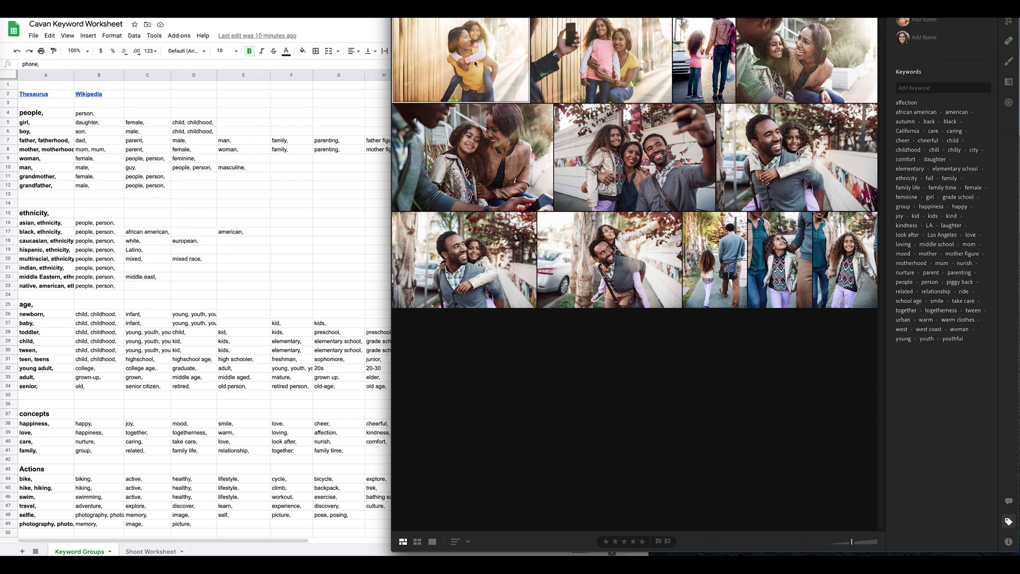
{"action": "left_click", "coordinate": [845, 260]}
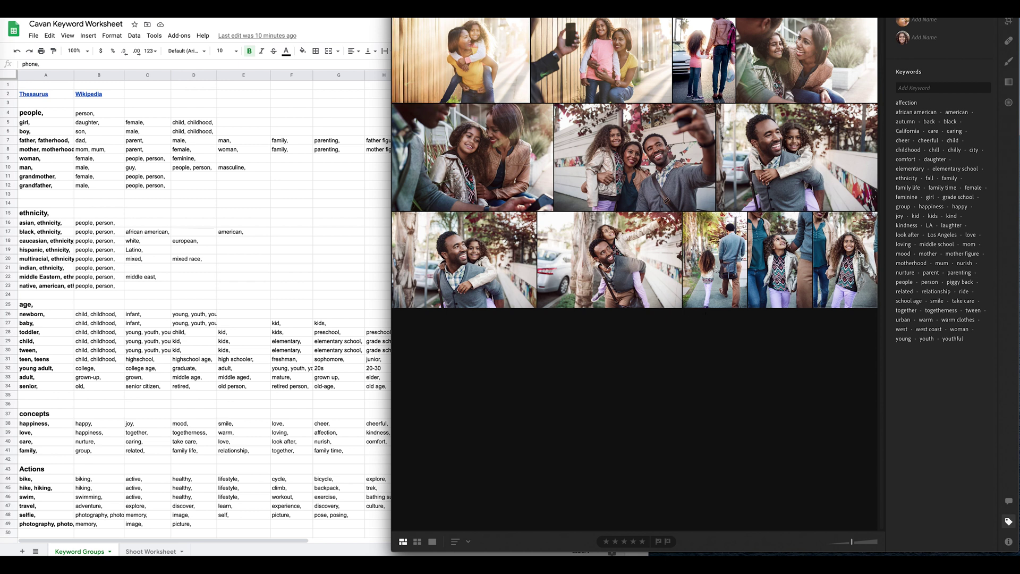
{"action": "left_click", "coordinate": [662, 165]}
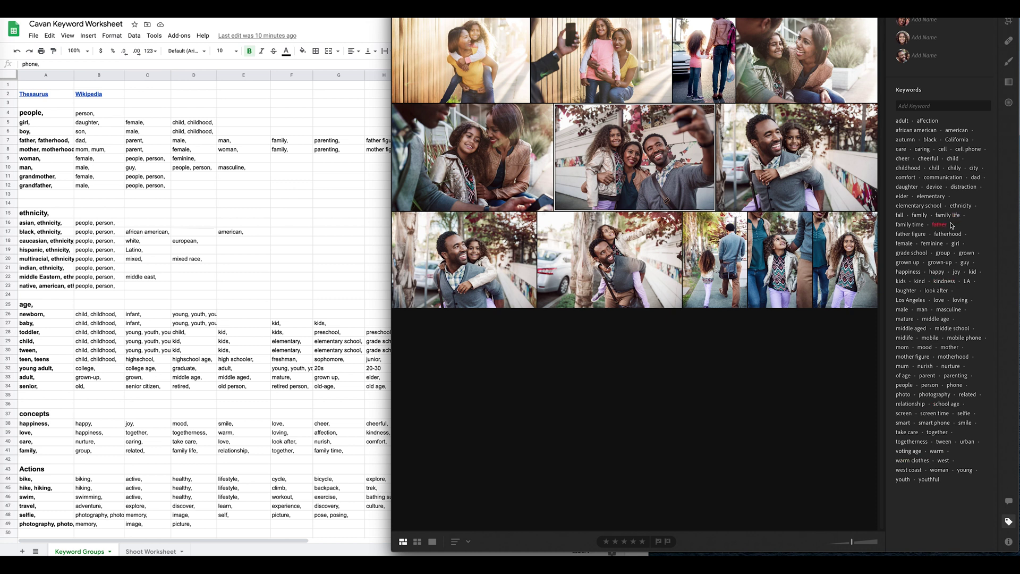
{"action": "left_click", "coordinate": [954, 169]}
{"action": "left_click", "coordinate": [937, 187]}
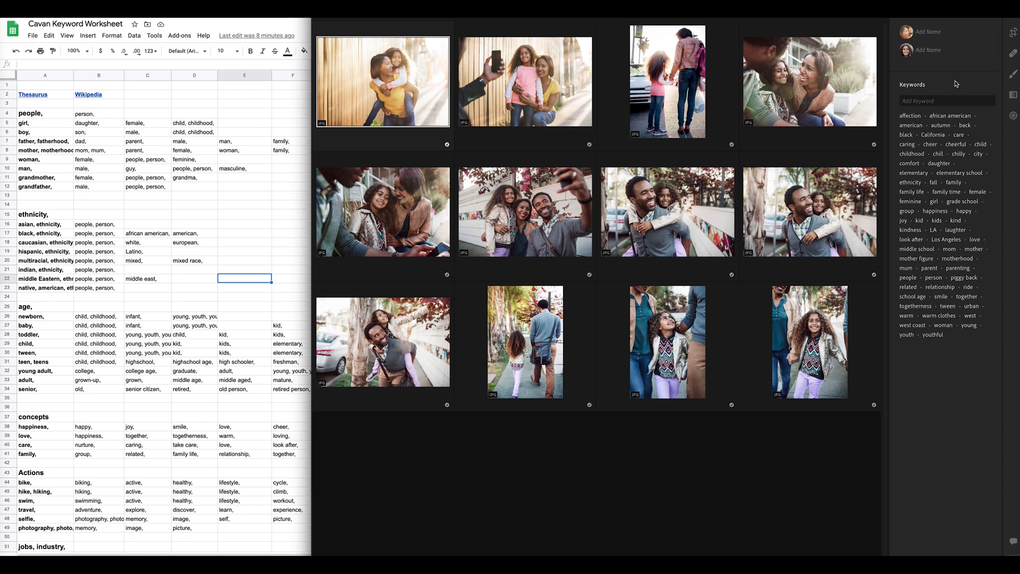
Switch to Info details and select all twelve photos, confirming the Los Angeles, California, USA location.
{"action": "key", "text": "i"}
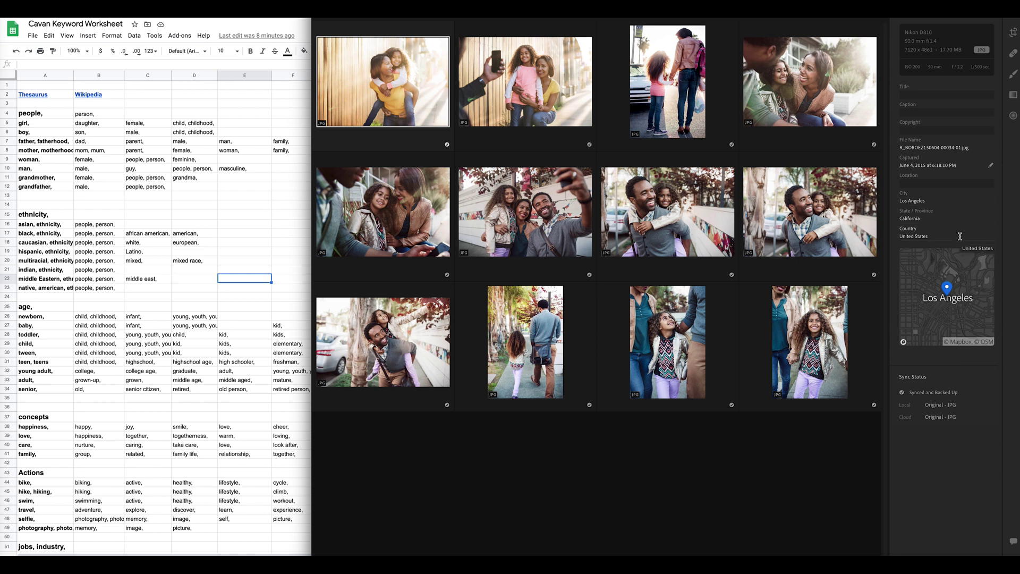
{"action": "left_click", "coordinate": [809, 326], "text": "shift"}
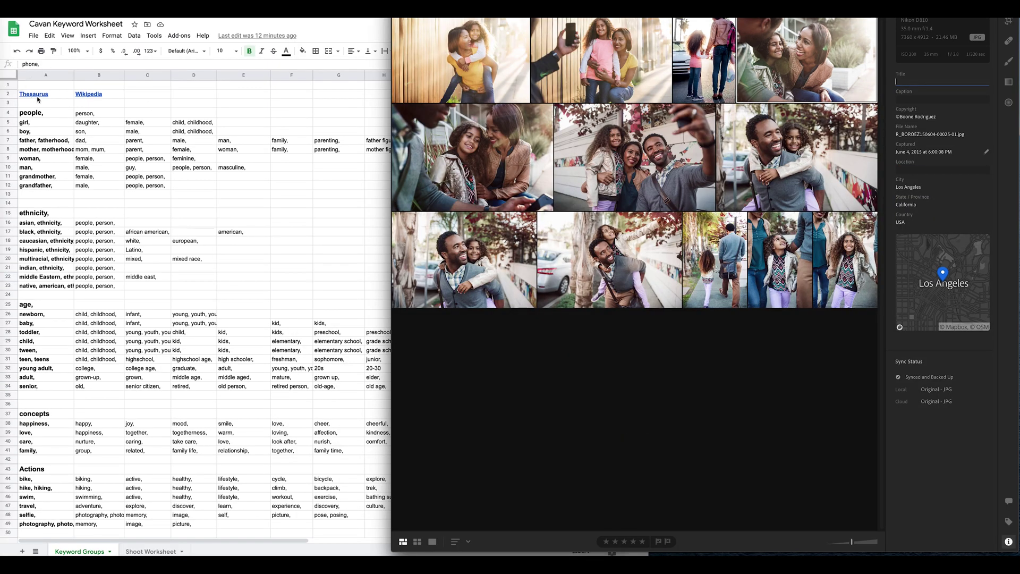
{"action": "left_click", "coordinate": [637, 163]}
Open the photo in large single-image view and start editing its Title field.
{"action": "double_click", "coordinate": [636, 162]}
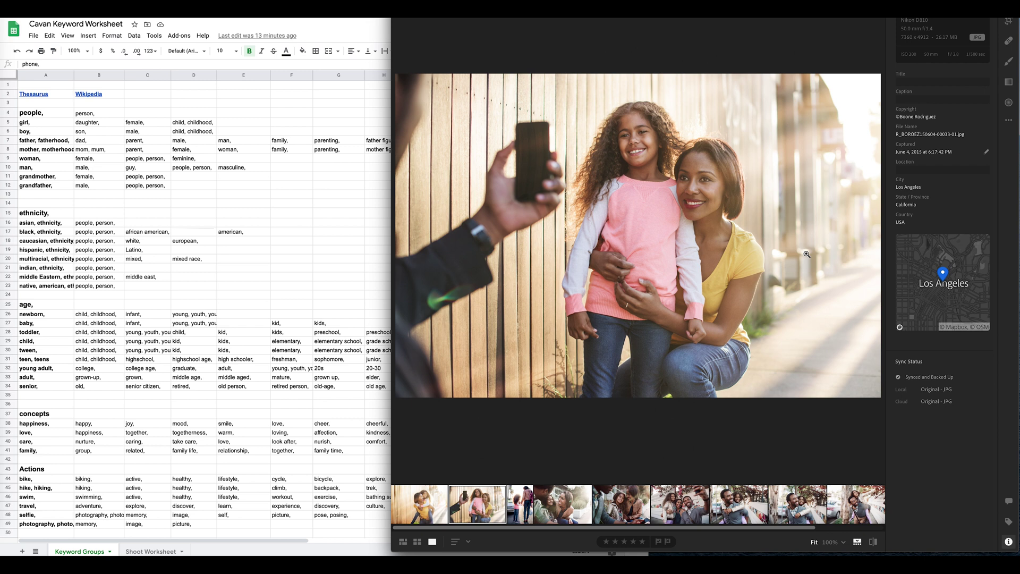
{"action": "left_click", "coordinate": [915, 80]}
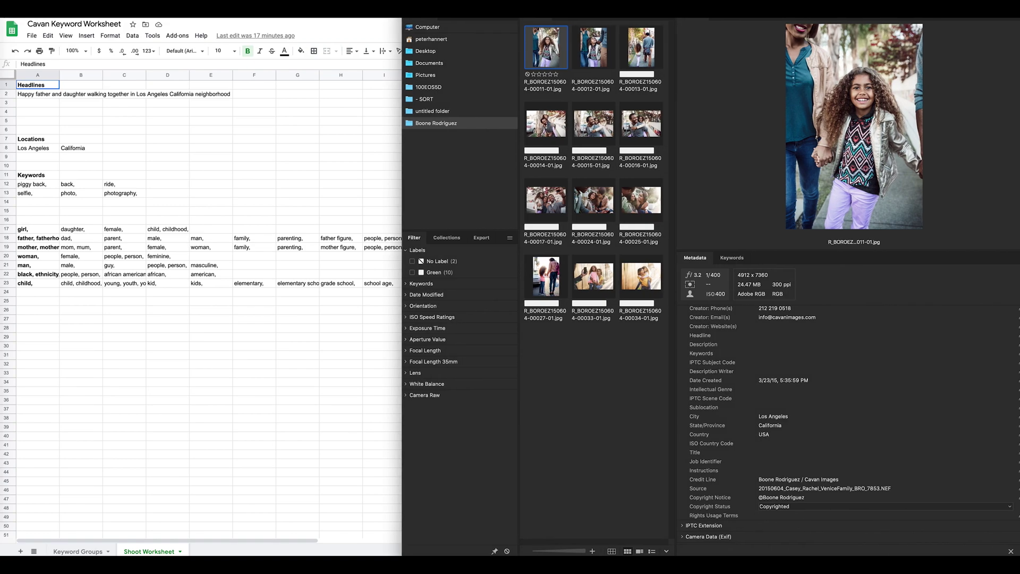
Glance at the worksheet's Keyword Groups sheet, then return to the Bridge photo browser.
{"action": "left_click", "coordinate": [137, 417]}
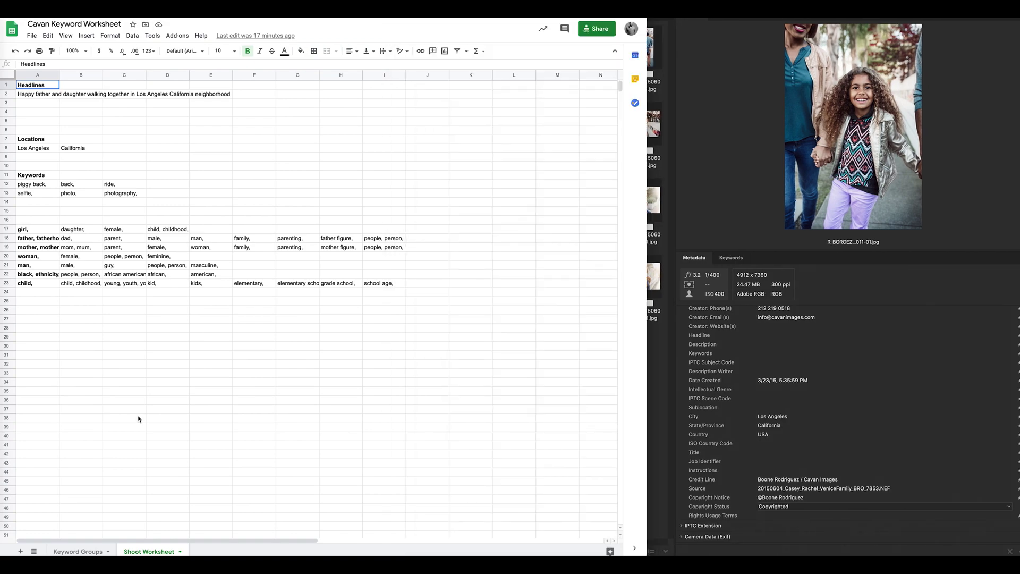
{"action": "left_click", "coordinate": [77, 551]}
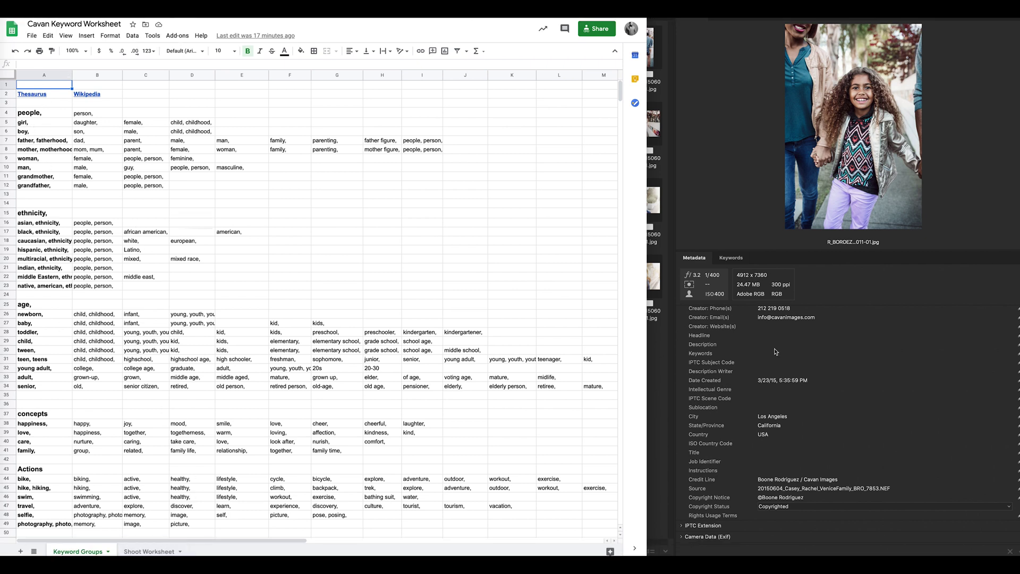
{"action": "left_click", "coordinate": [835, 353]}
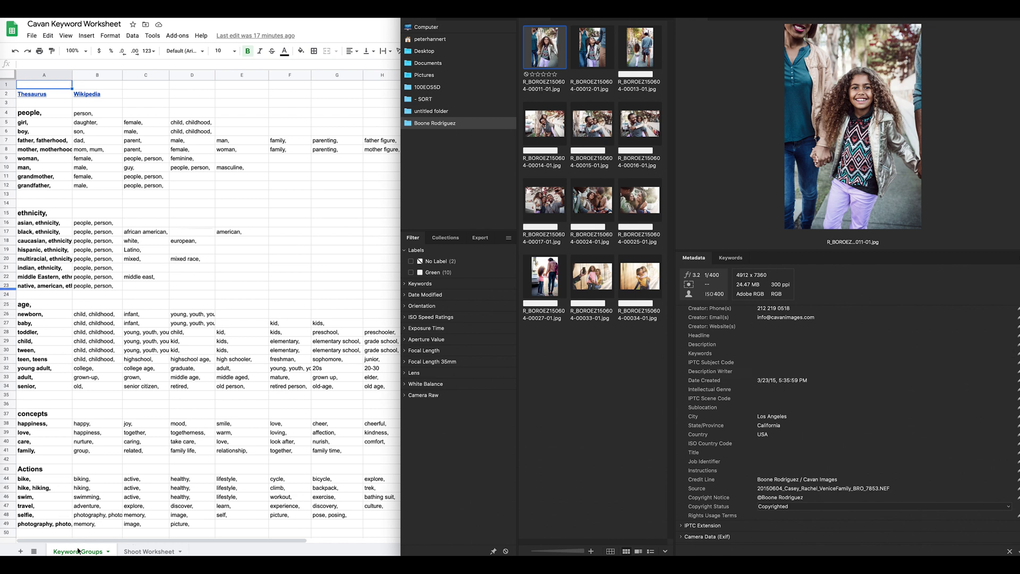
Copy Shoot Worksheet rows 17–23, the girl through child keyword rows.
{"action": "left_click", "coordinate": [149, 551]}
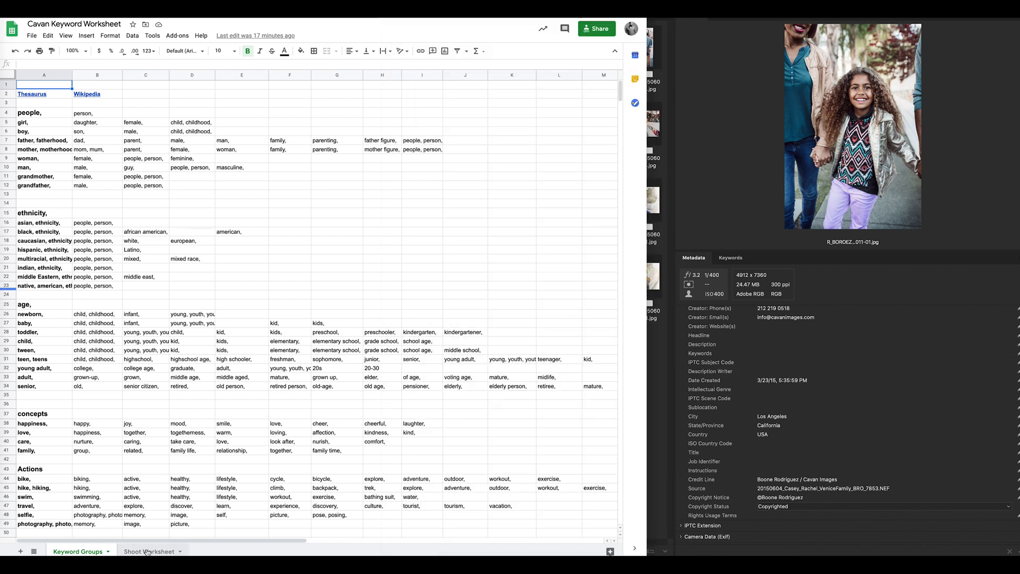
{"action": "left_click", "coordinate": [150, 552]}
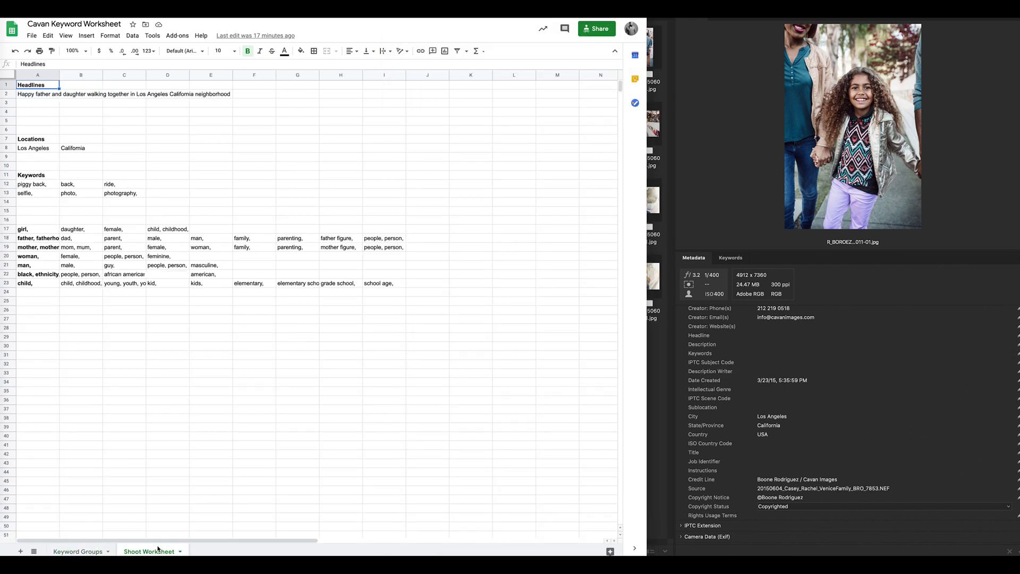
{"action": "left_click", "coordinate": [7, 228]}
{"action": "left_click", "coordinate": [7, 283], "text": "shift"}
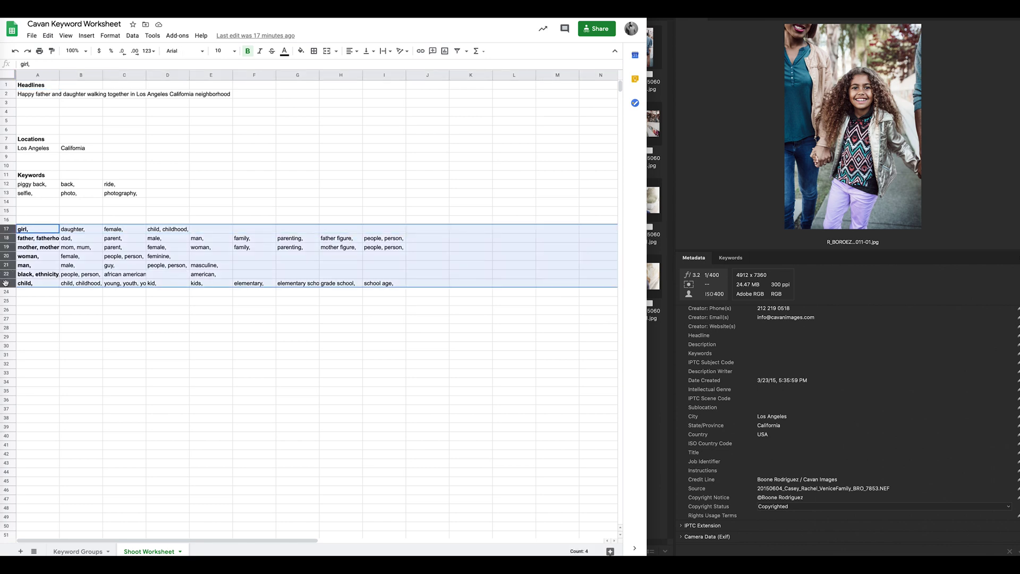
{"action": "key", "text": "super+c"}
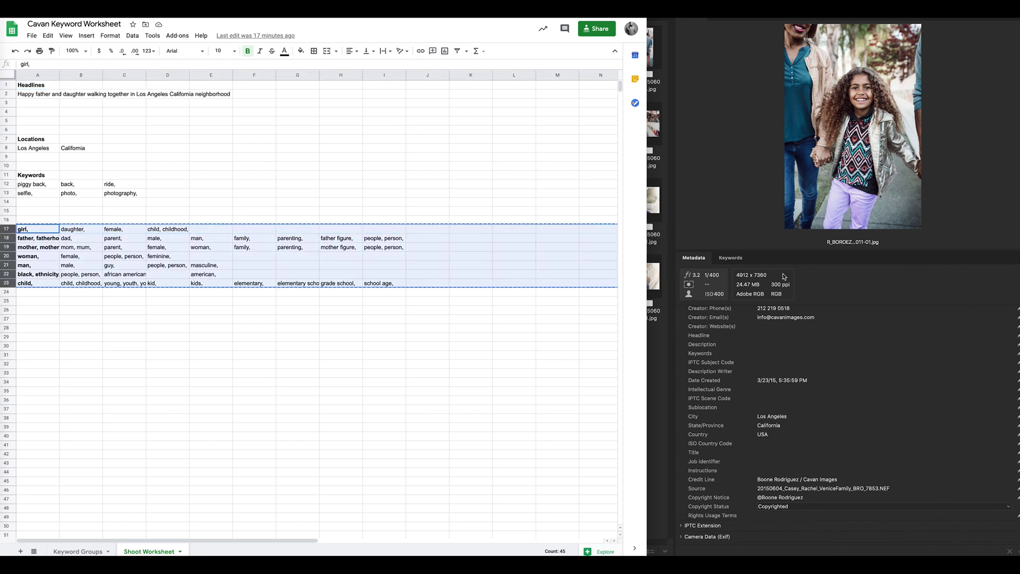
{"action": "left_click", "coordinate": [768, 352]}
Paste the copied keywords into the first photo's Keywords field, then select all twelve photos.
{"action": "key", "text": "super+v"}
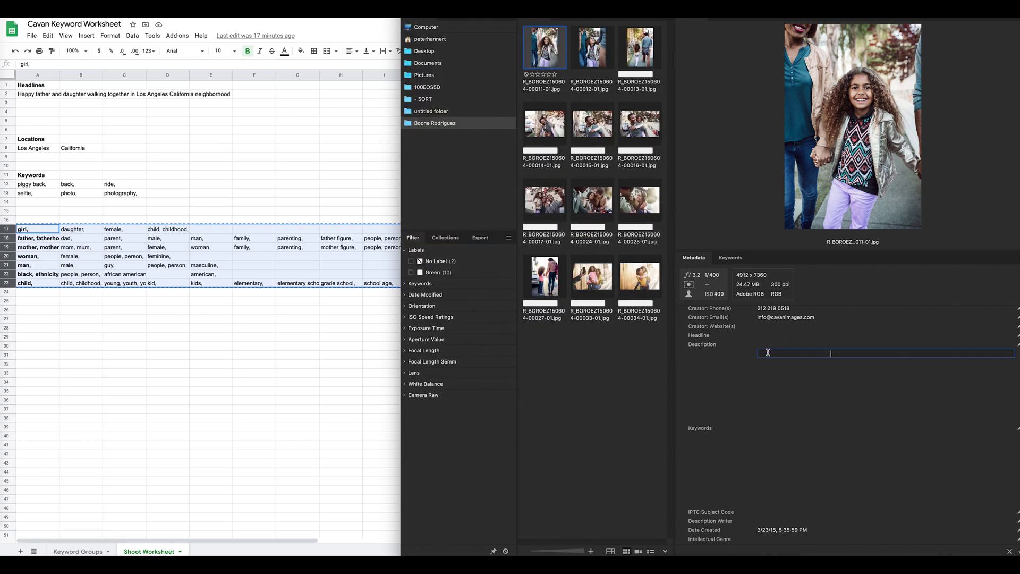
{"action": "key", "text": "Return"}
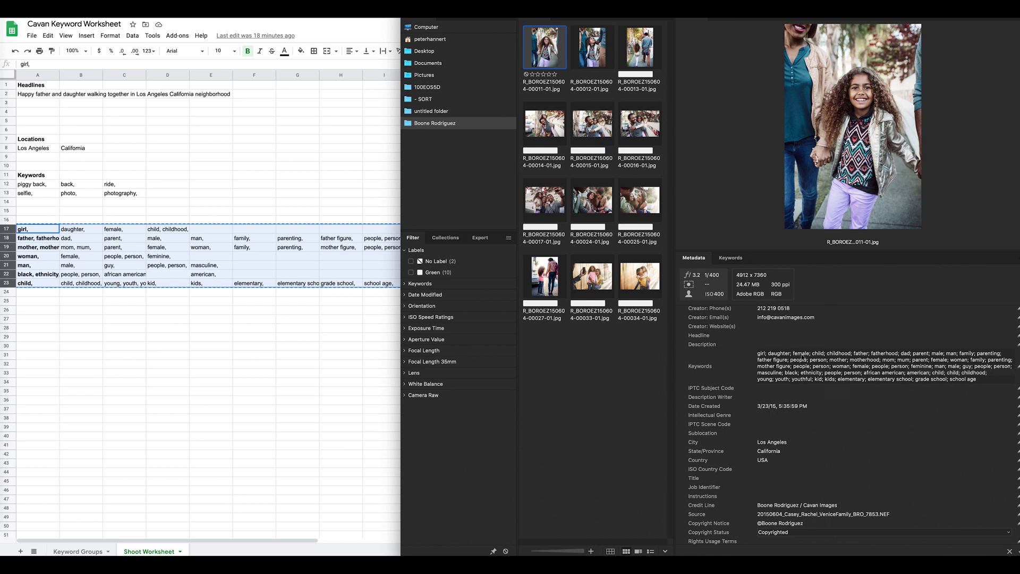
{"action": "left_click", "coordinate": [637, 280], "text": "shift"}
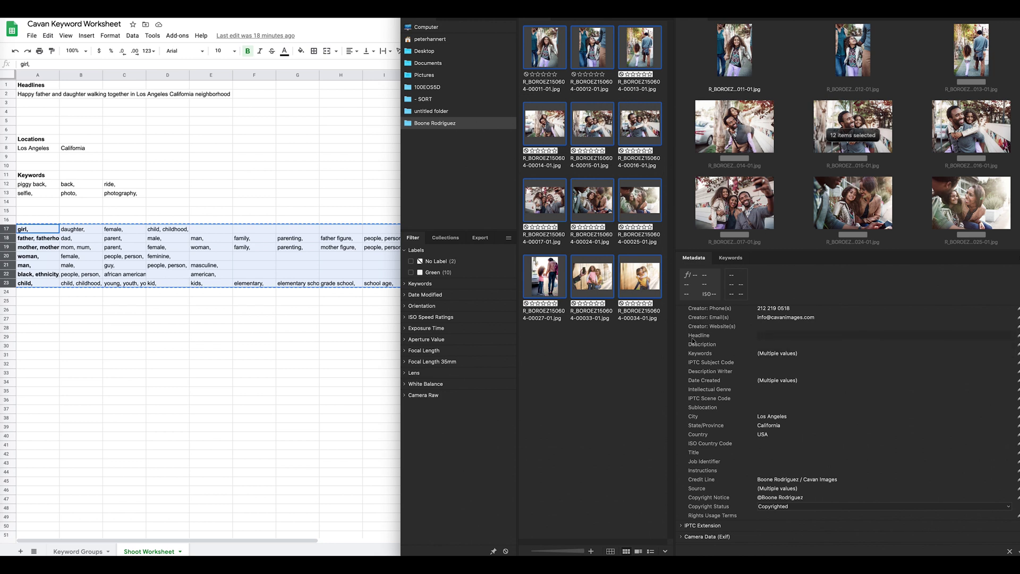
Switch the Google Sheets worksheet back to the Keyword Groups sheet.
{"action": "left_click", "coordinate": [775, 336]}
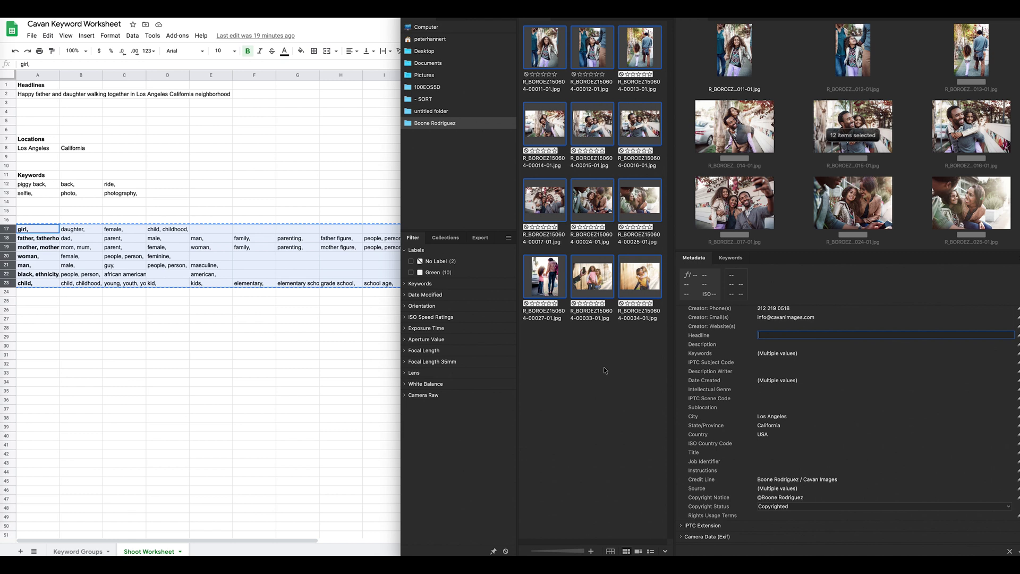
{"action": "left_click", "coordinate": [76, 550]}
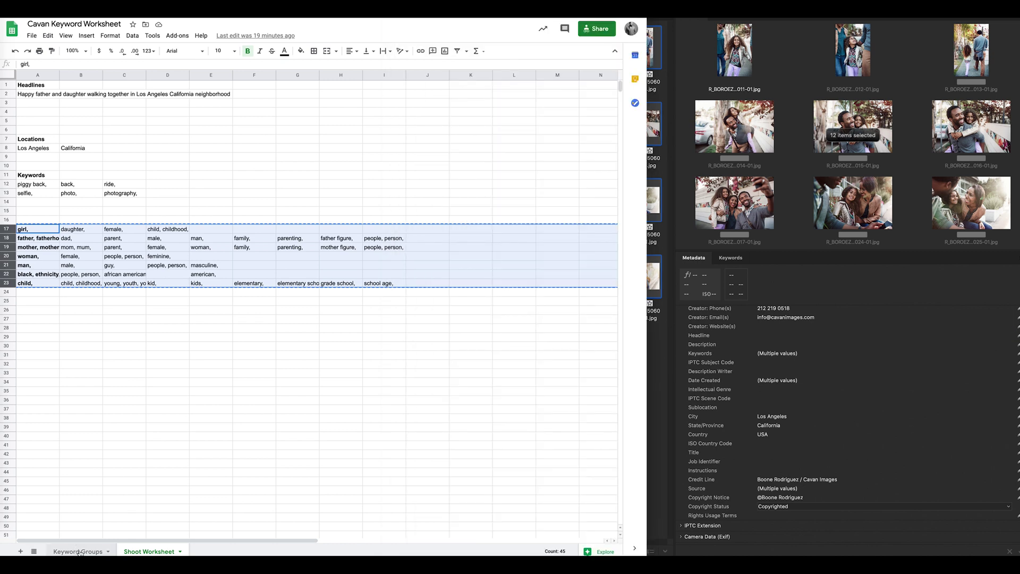
{"action": "left_click", "coordinate": [79, 552]}
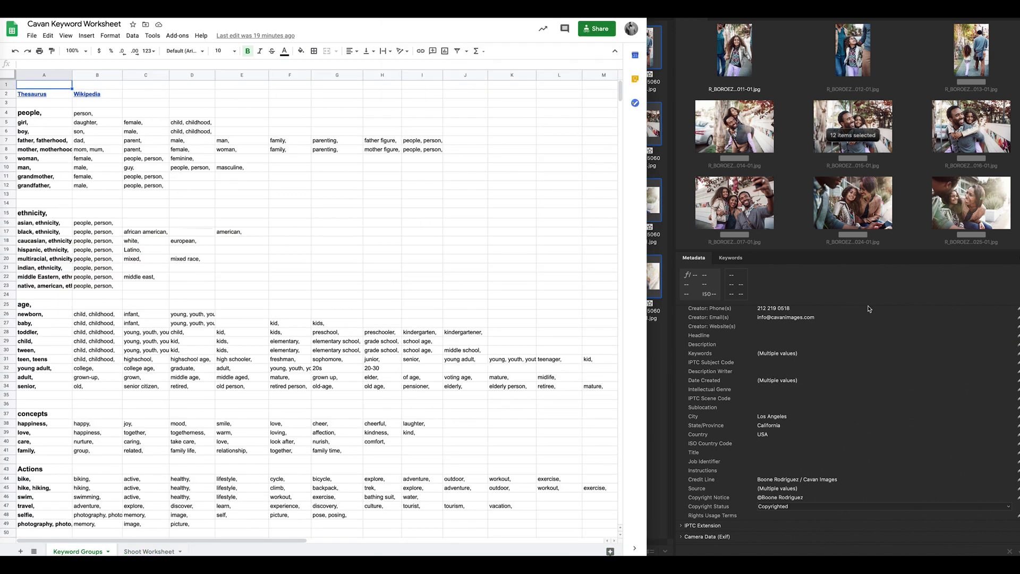
Deselect all photos in Bridge and select only the first photo to review its keywords.
{"action": "left_click", "coordinate": [854, 335]}
{"action": "left_click", "coordinate": [646, 374]}
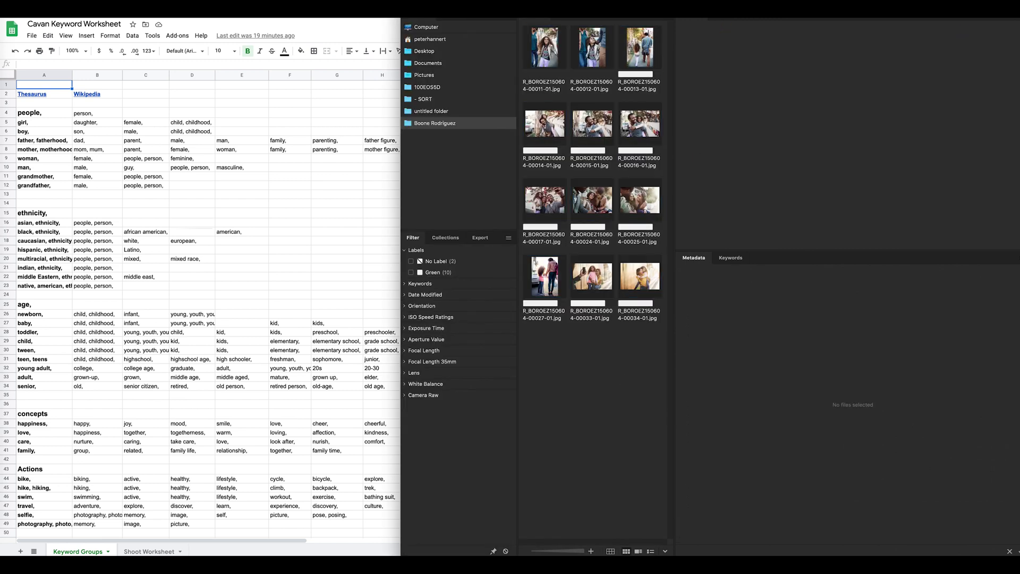
{"action": "left_click", "coordinate": [537, 48]}
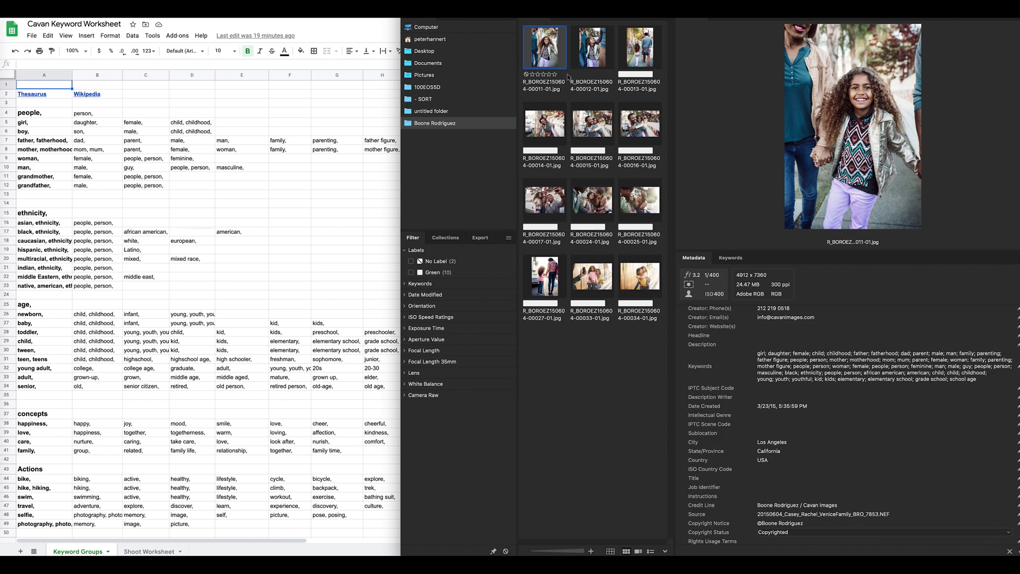